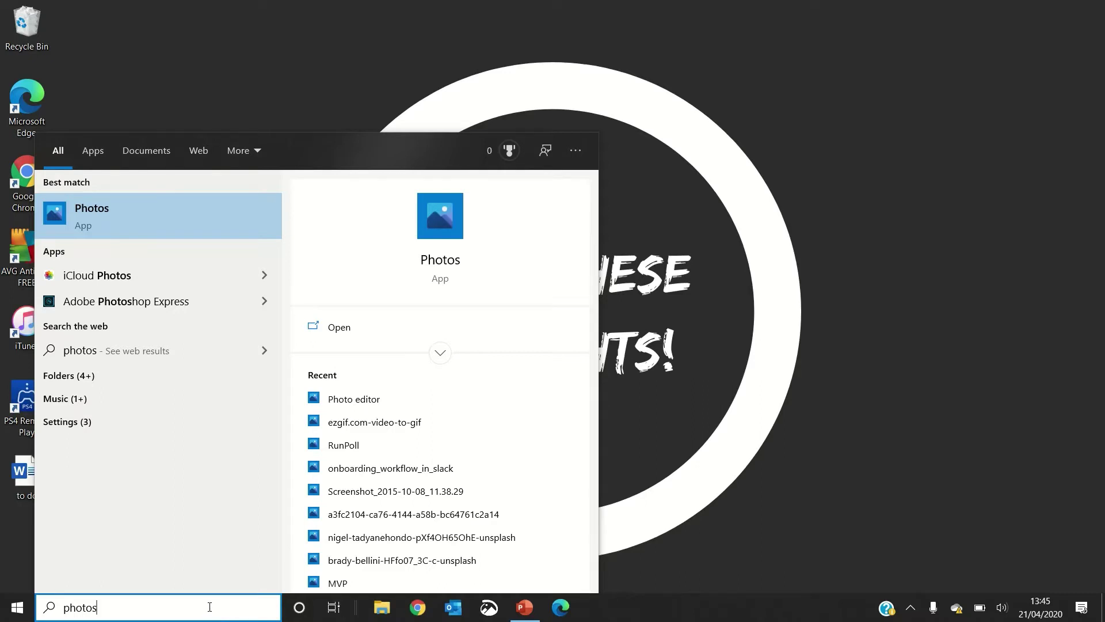
Step: Launch Photos and switch to the Video Editor's list of video projects
click(229, 219)
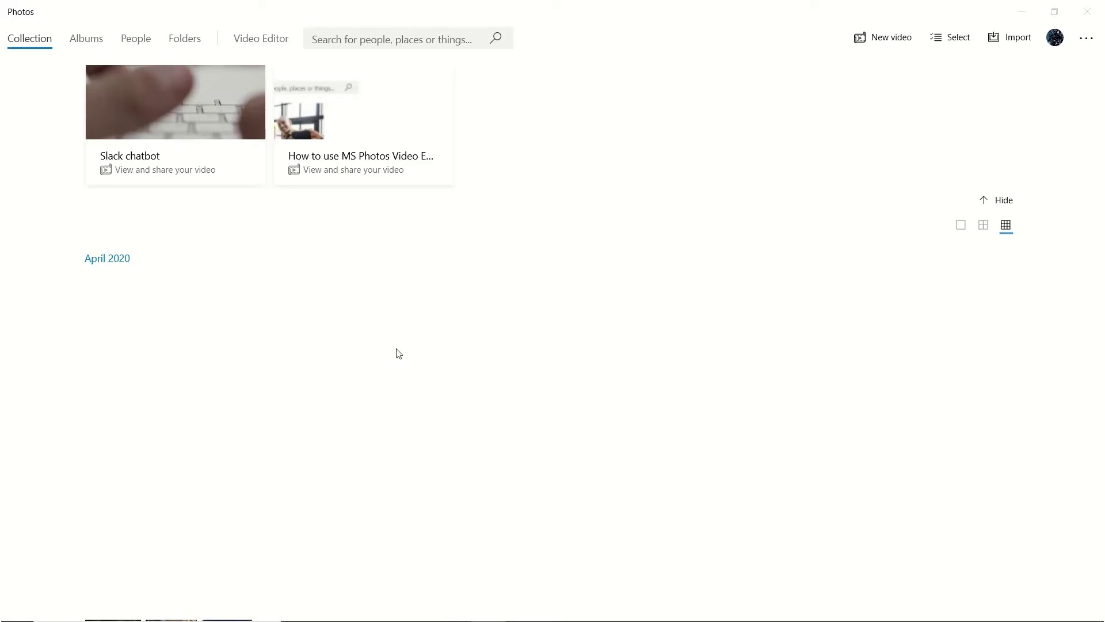
click(254, 45)
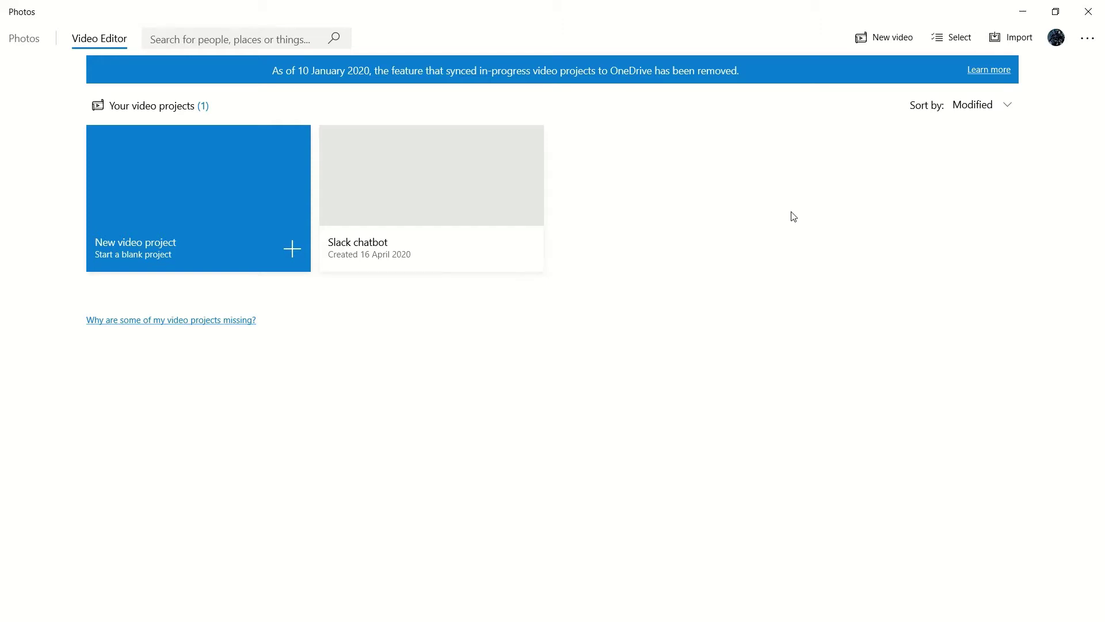
Step: Start a new blank video project named 'Test' and return to the project list
click(291, 250)
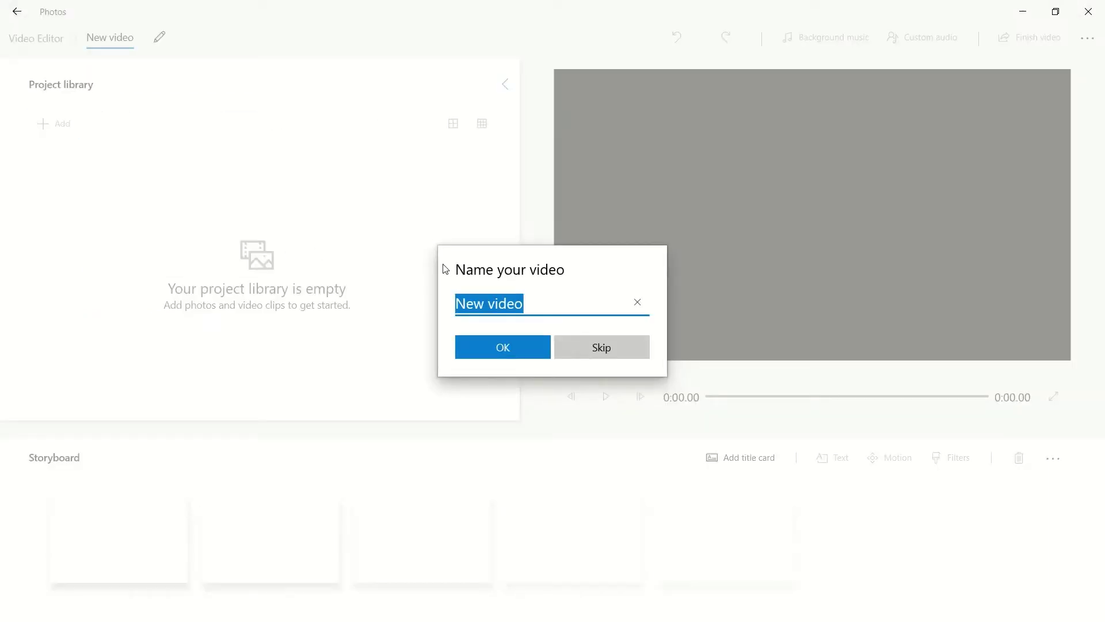
text(Test)
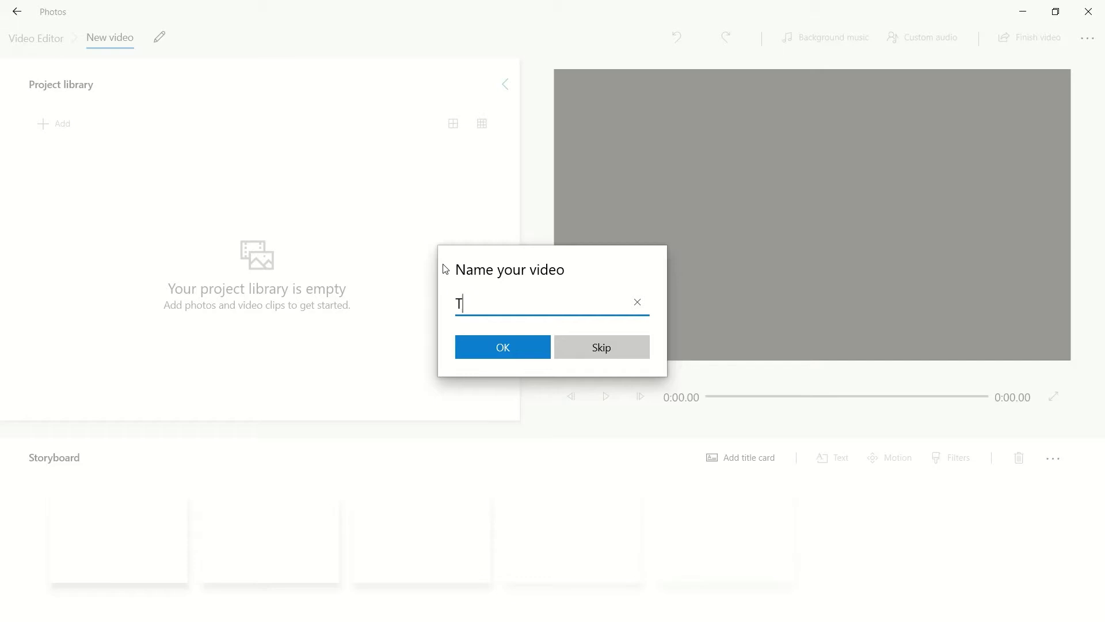
click(518, 342)
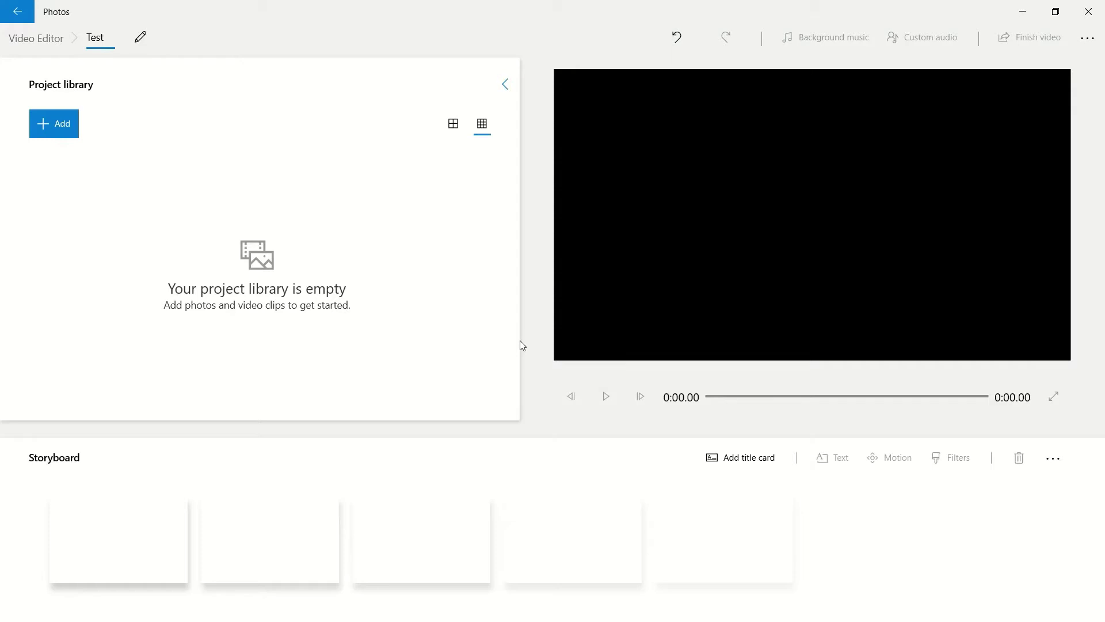
click(69, 136)
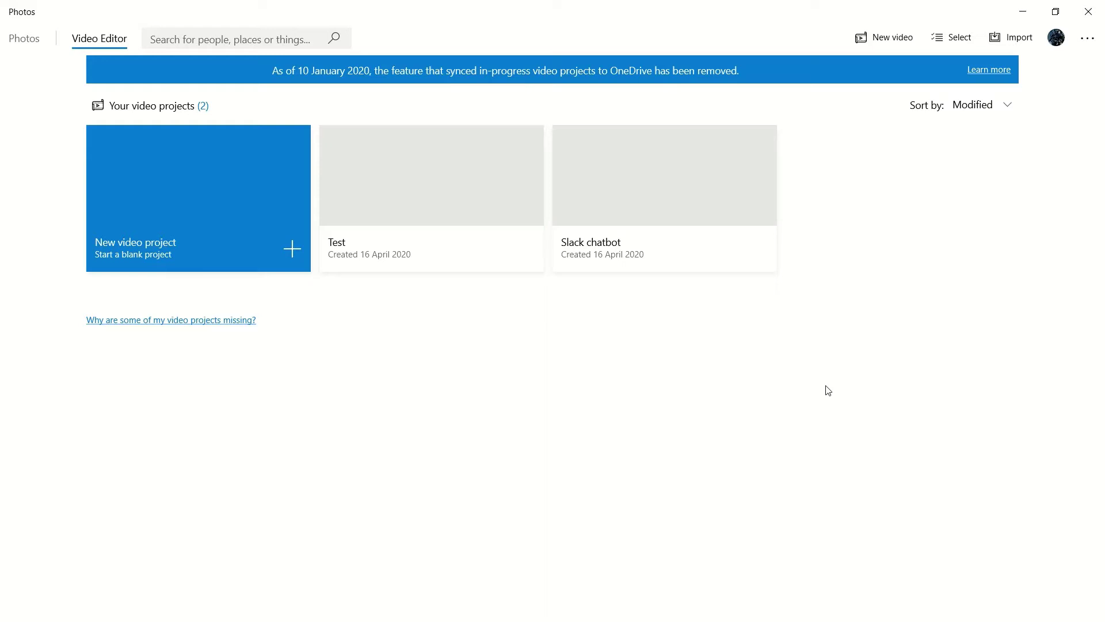
Step: Open the Slack chatbot project and import Pexels Videos 2769 from the B-roll folder
click(697, 194)
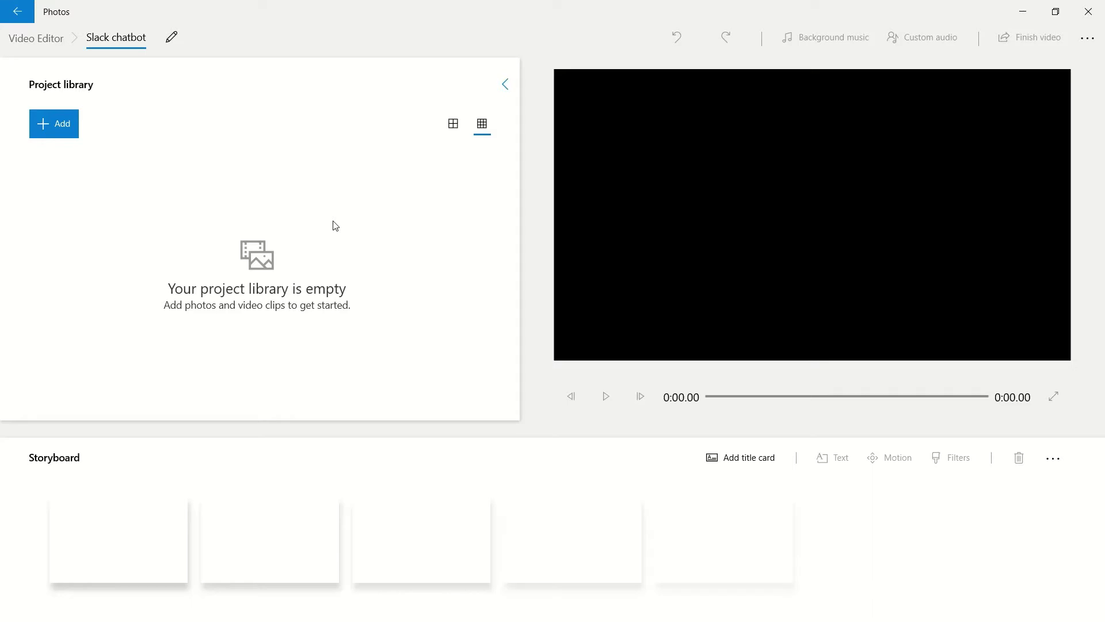
click(65, 124)
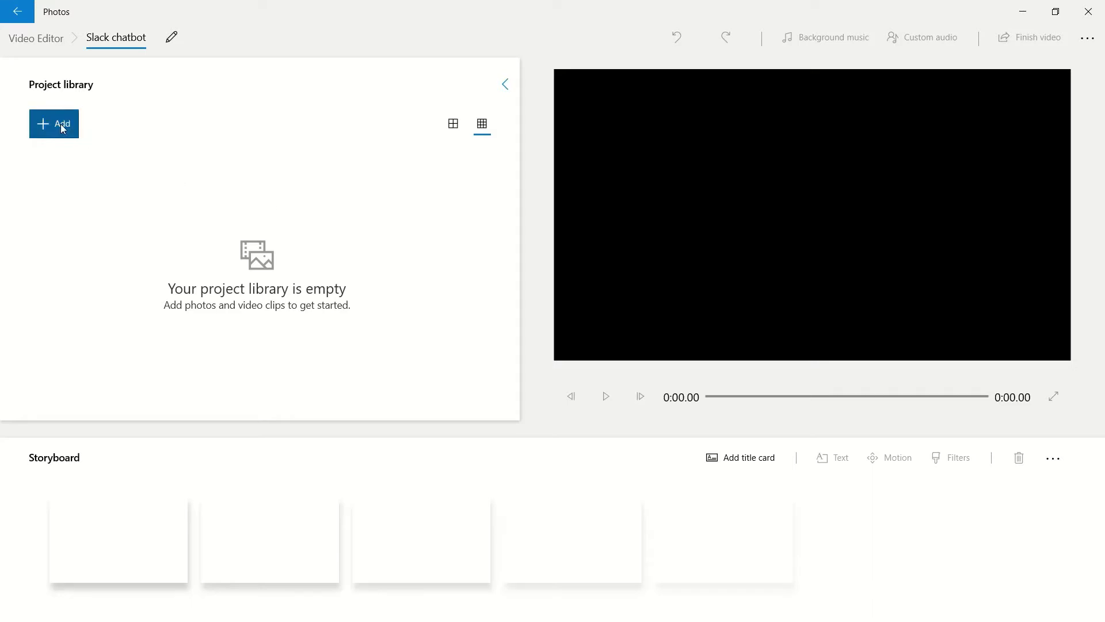
click(62, 156)
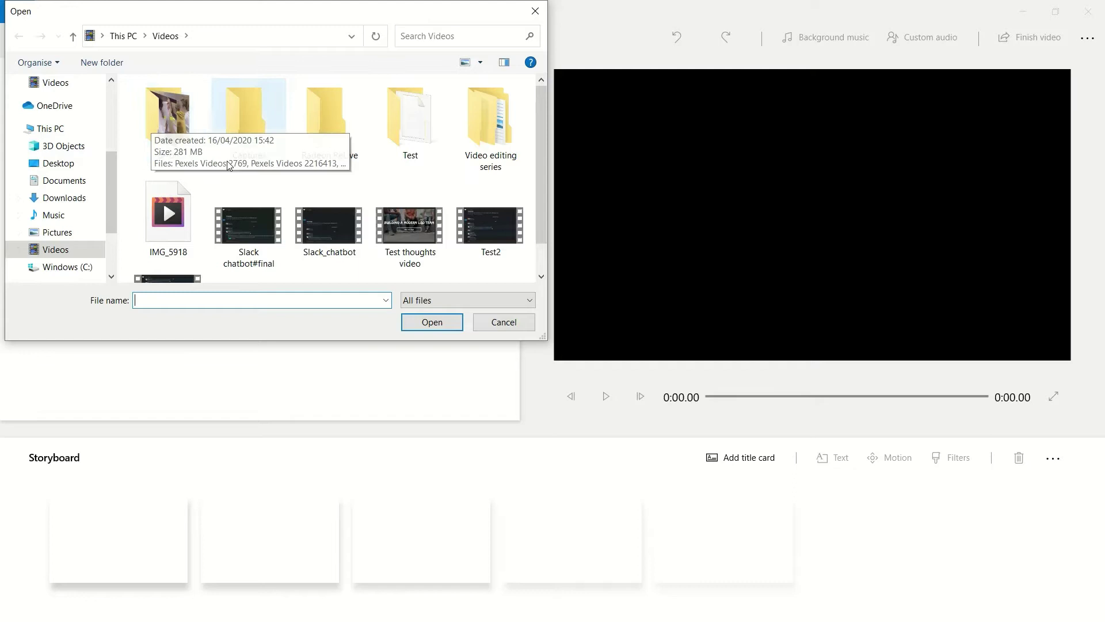
click(238, 225)
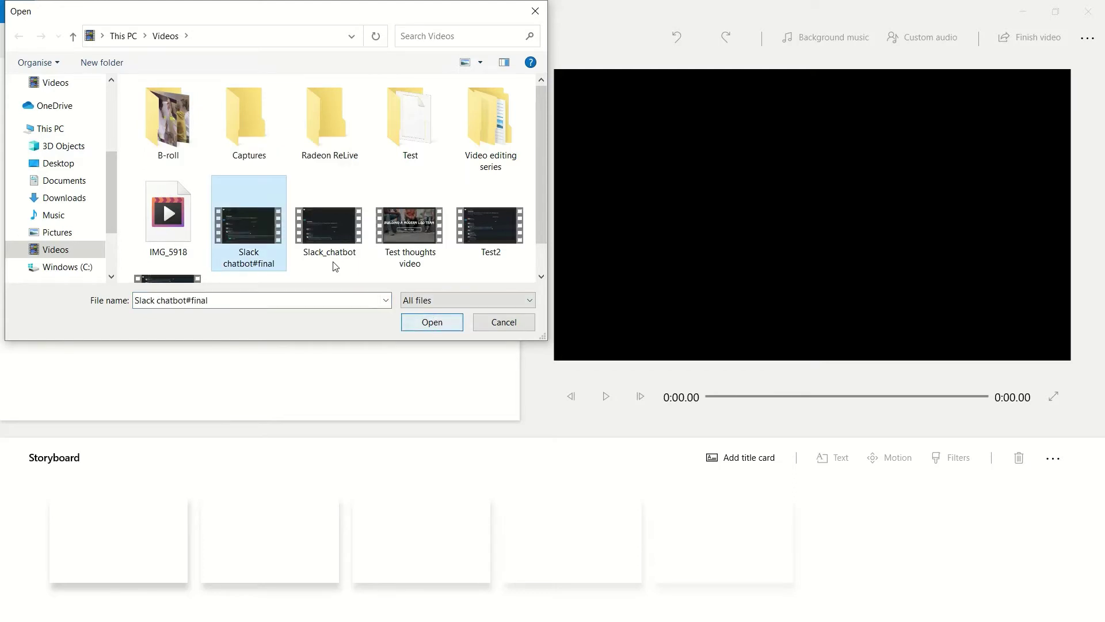
double_click(180, 122)
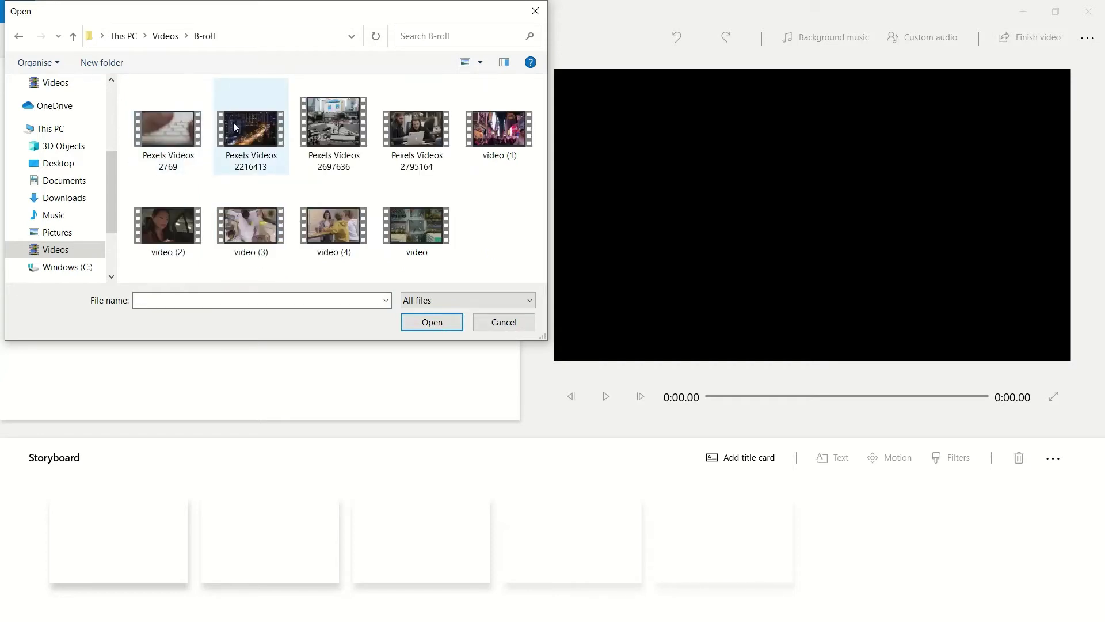
click(189, 122)
click(424, 326)
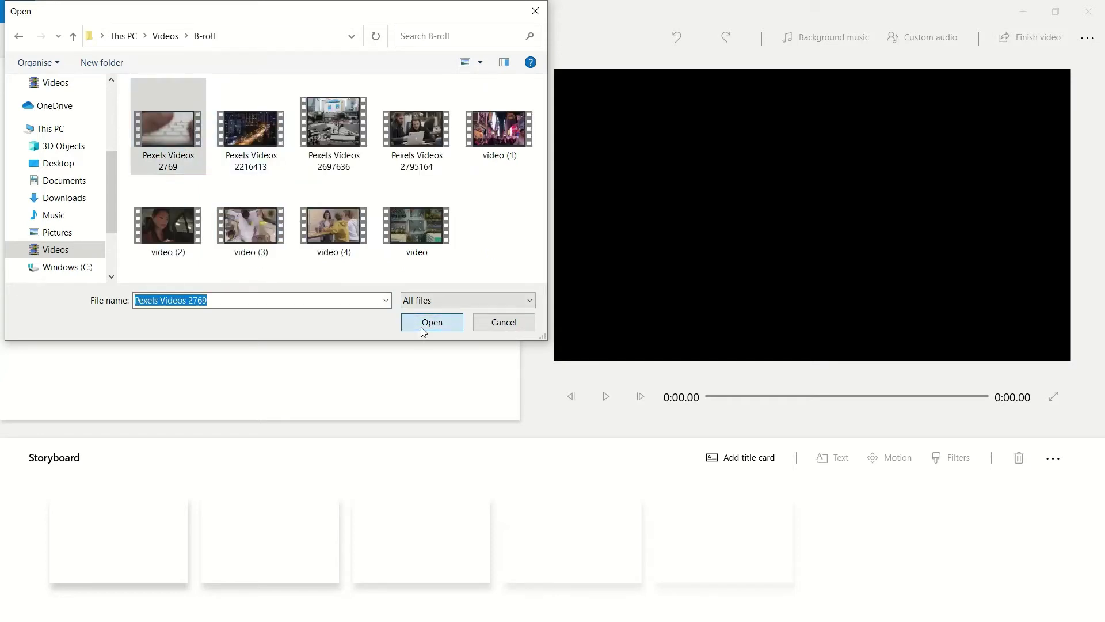
Step: Import the Slack_chatbot video from the Videos folder into the project library
click(64, 124)
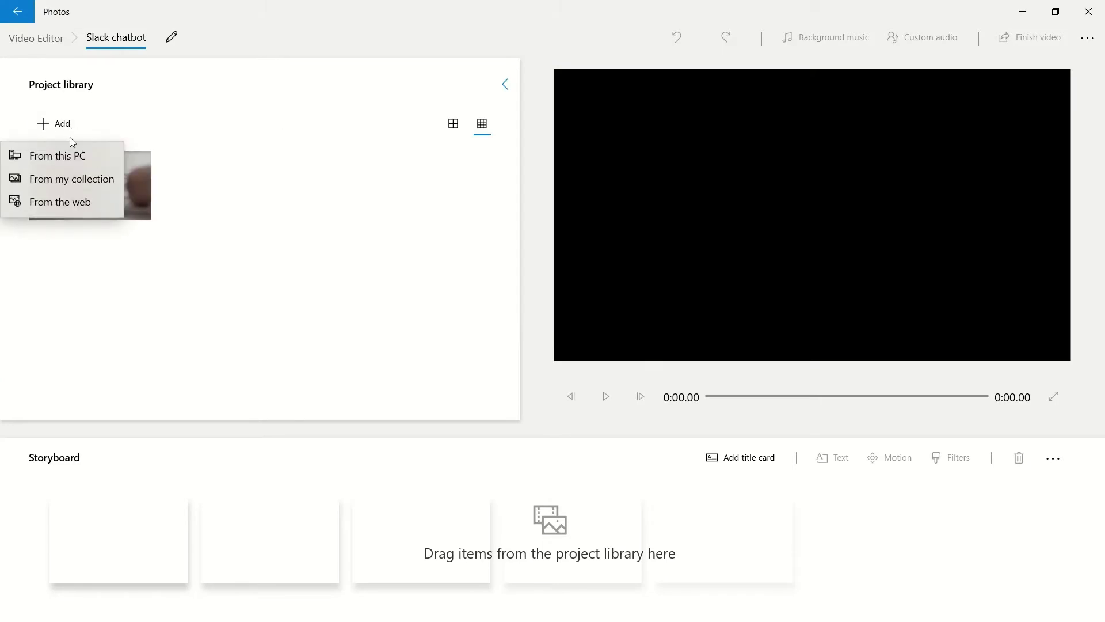
click(72, 155)
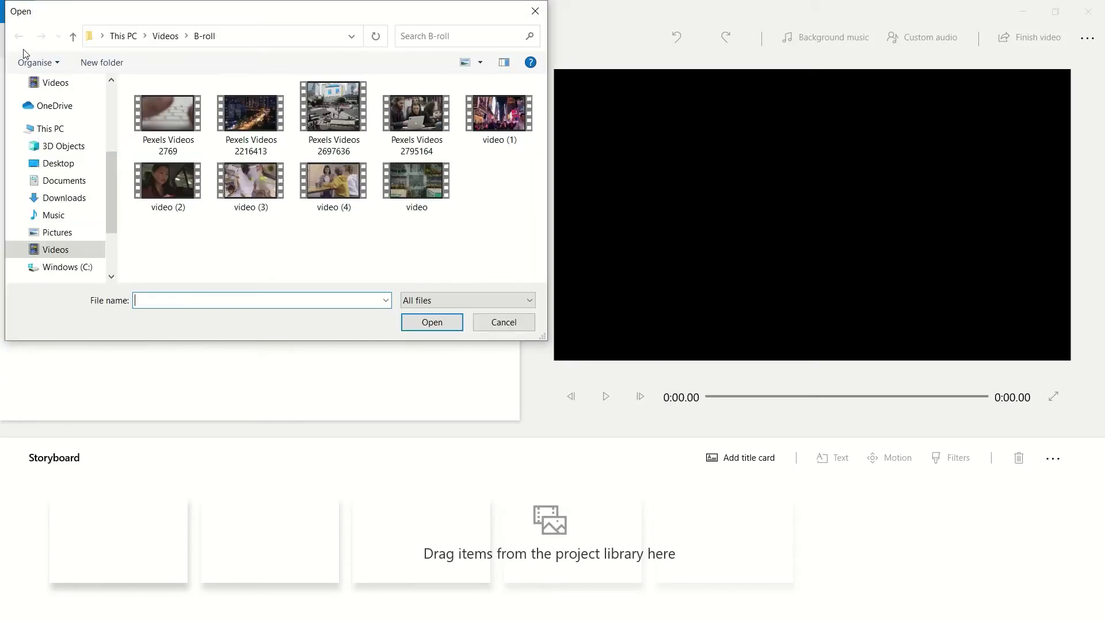
click(166, 36)
click(321, 216)
click(427, 324)
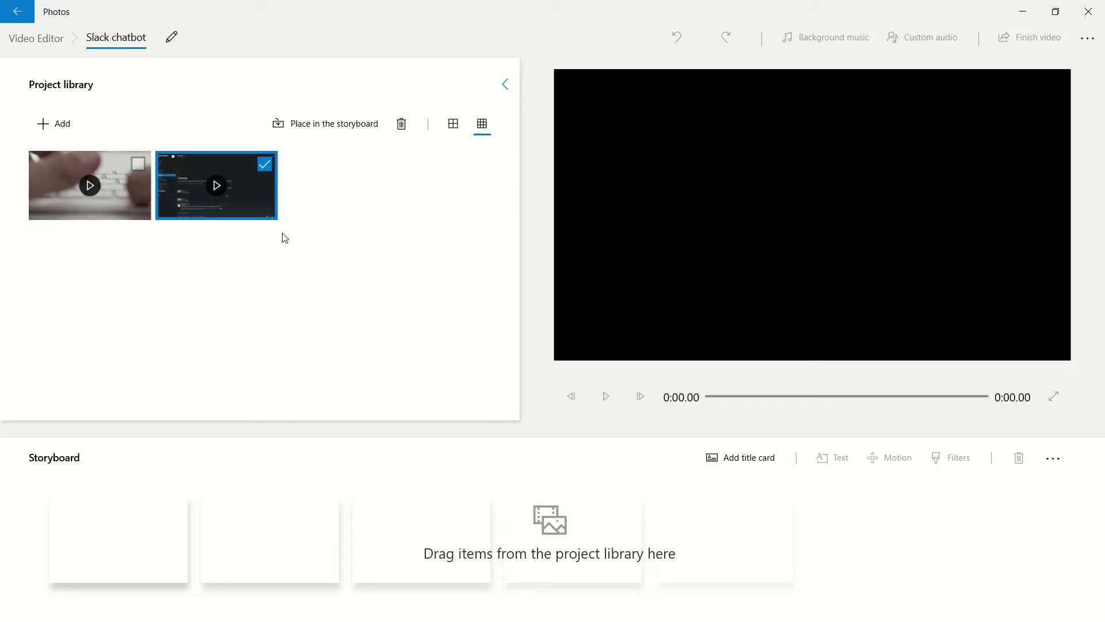
Step: Place the Slack and keyboard clips on the storyboard and insert a title card before the keyboard clip
click(304, 124)
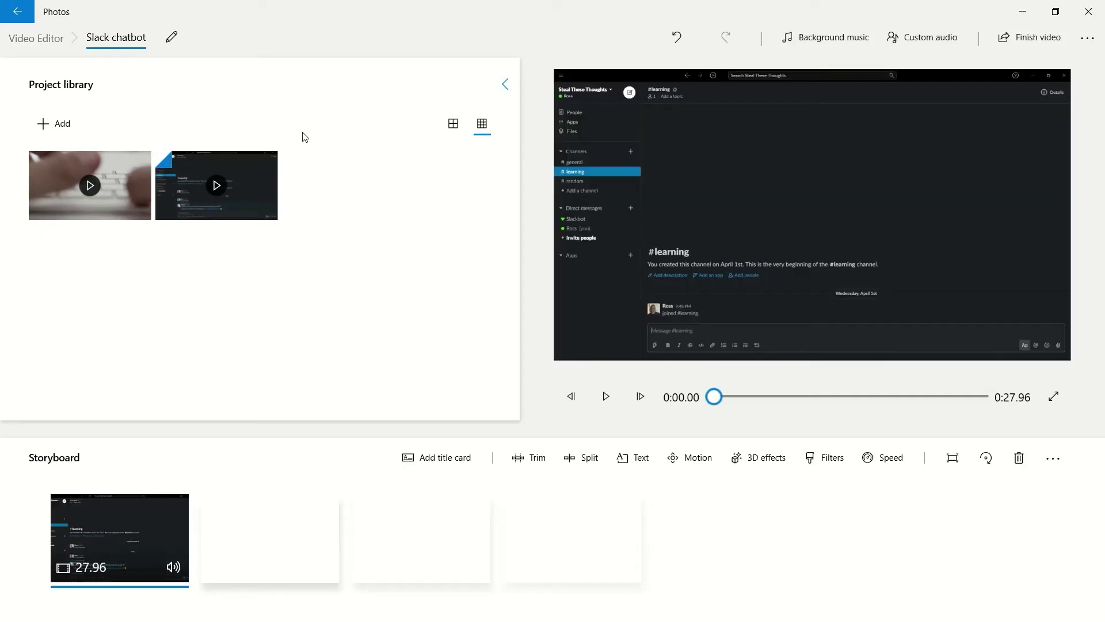
drag(139, 195, 284, 556)
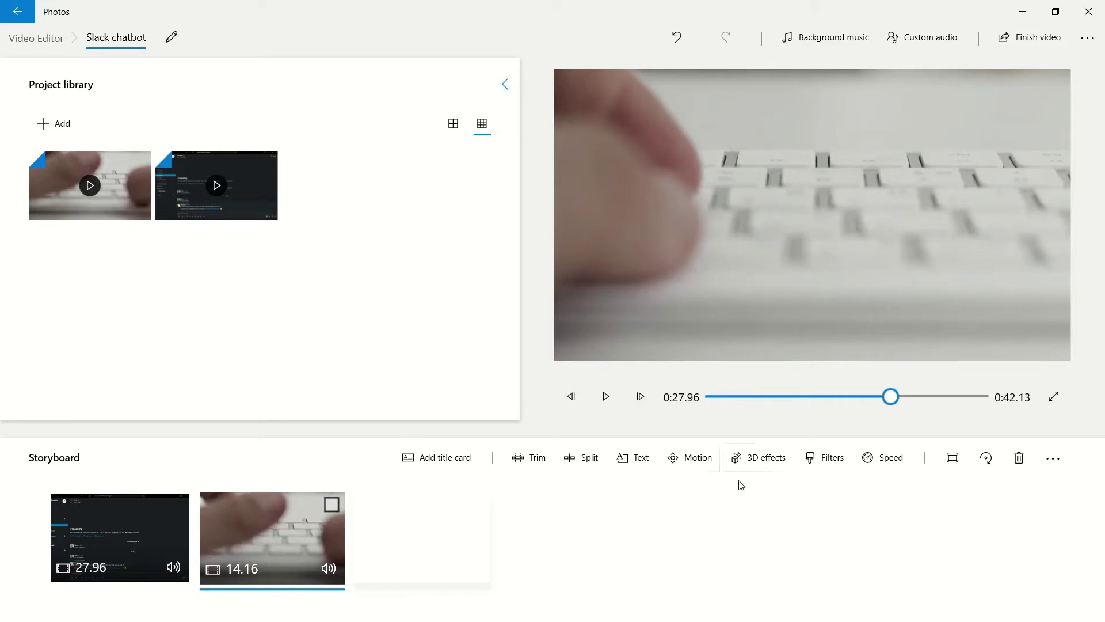
click(468, 462)
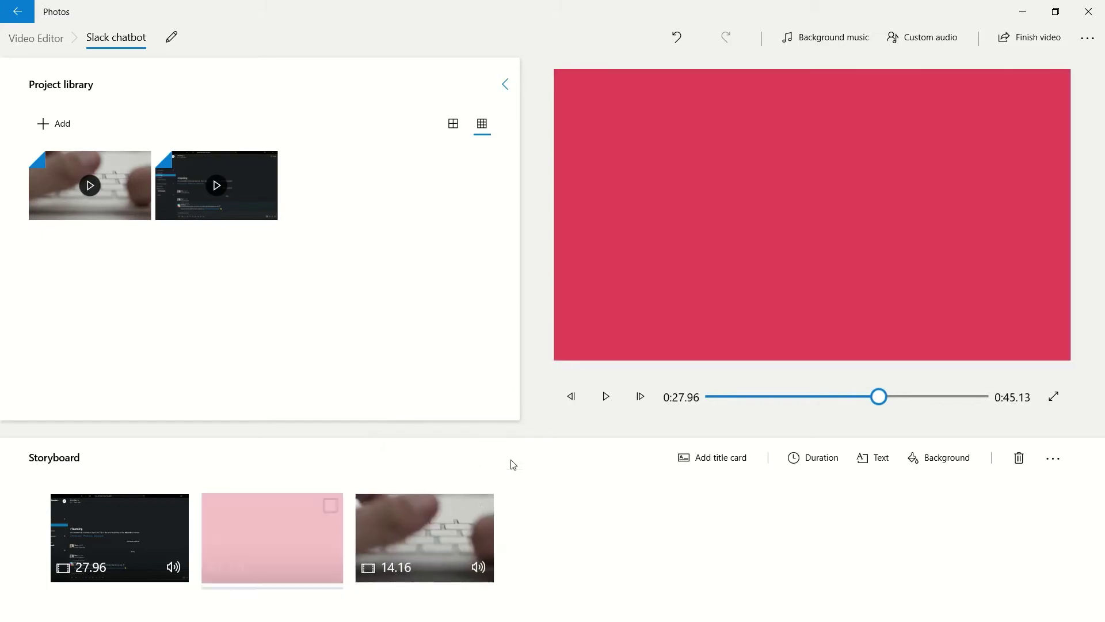
Step: Give the title card the JOY animated style with the text 'Hey'
click(871, 460)
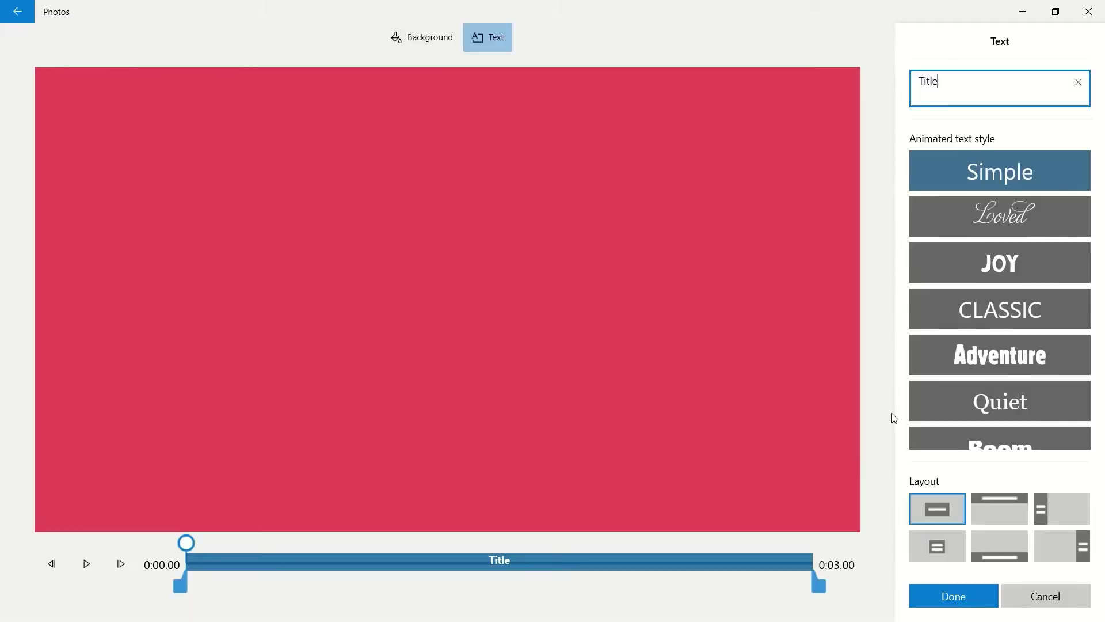
click(965, 264)
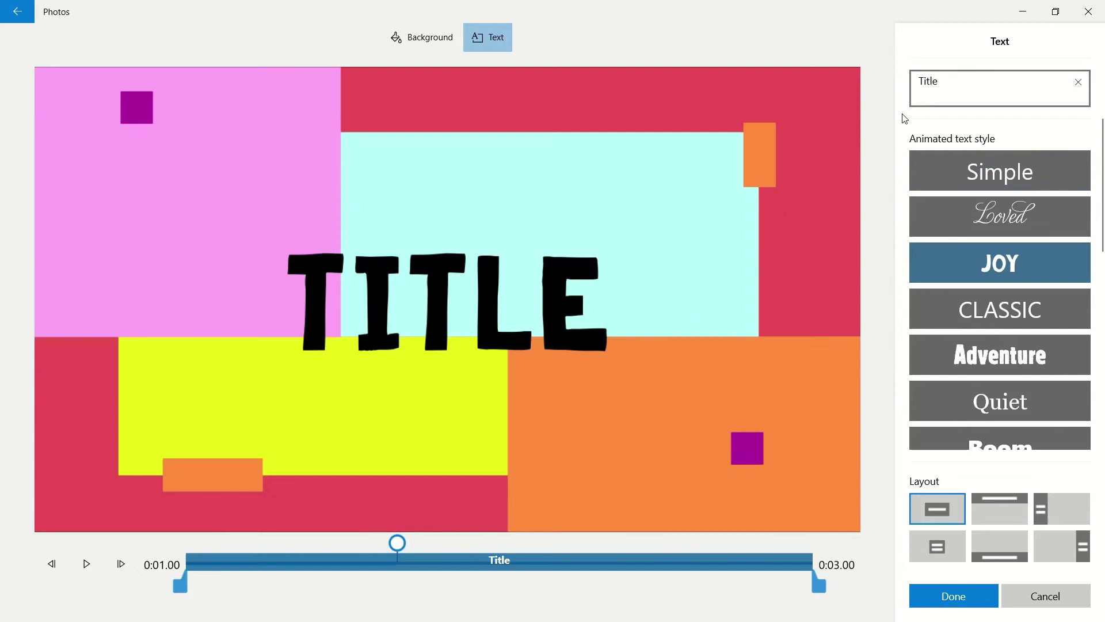
key(BackSpace)
key(BackSpace)
key(BackSpace)
key(BackSpace)
key(BackSpace)
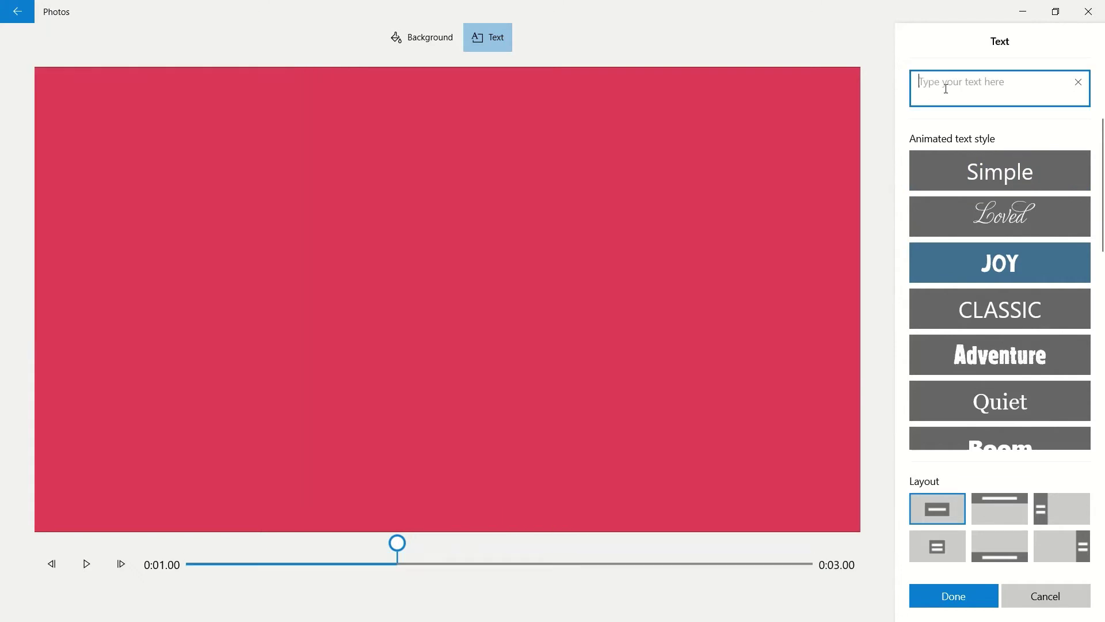
text(Hey)
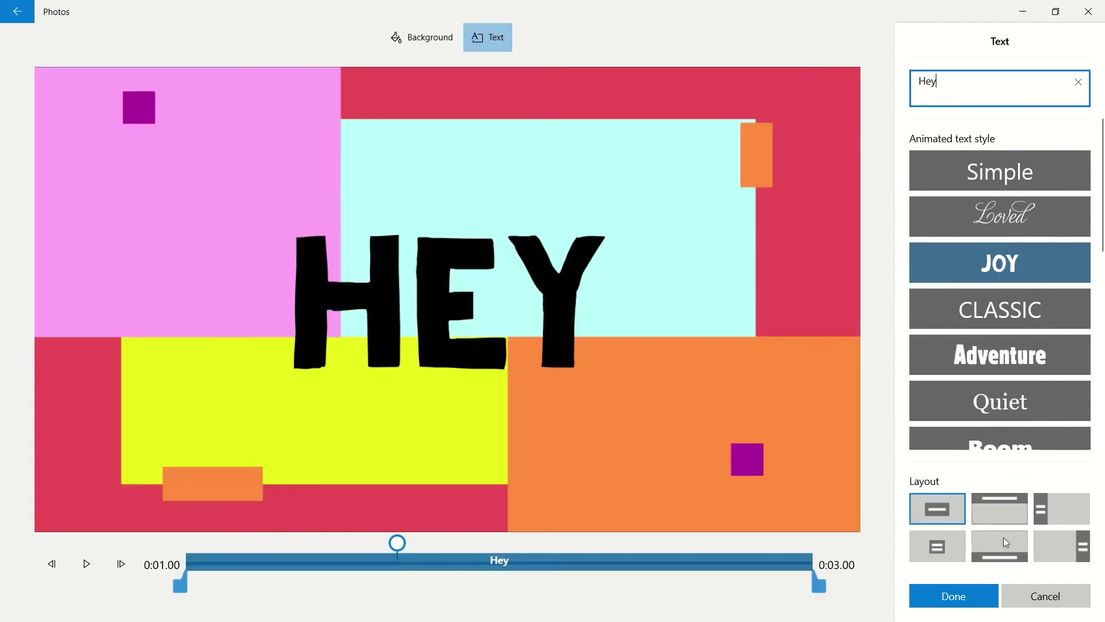
click(982, 594)
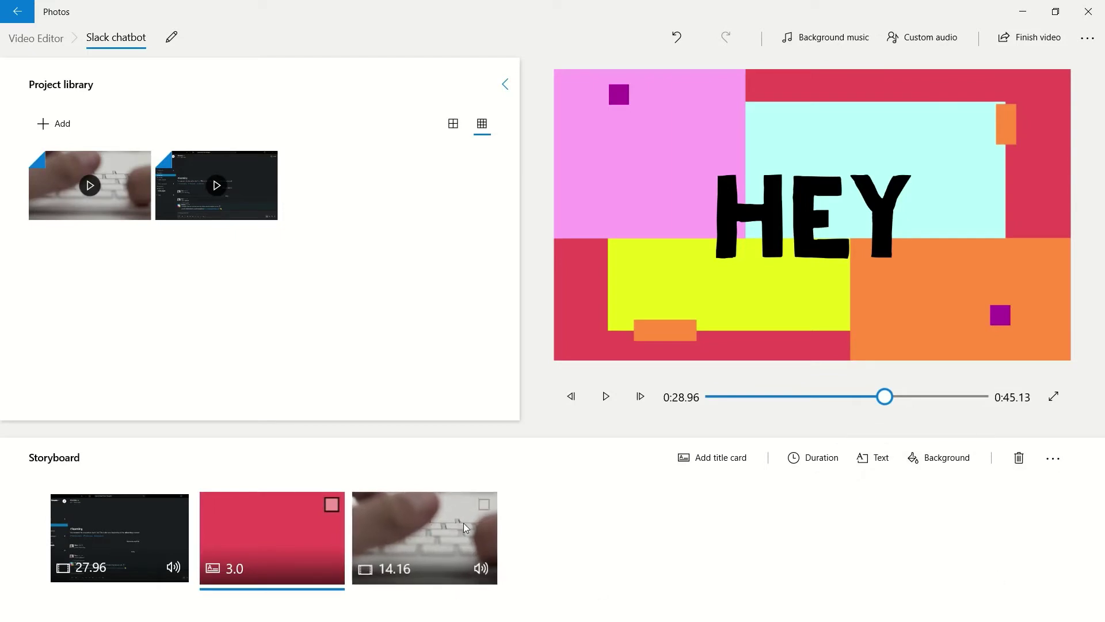
Step: Delete the HEY title card and trim the keyboard clip to end at 0:10.86
click(331, 505)
click(1014, 466)
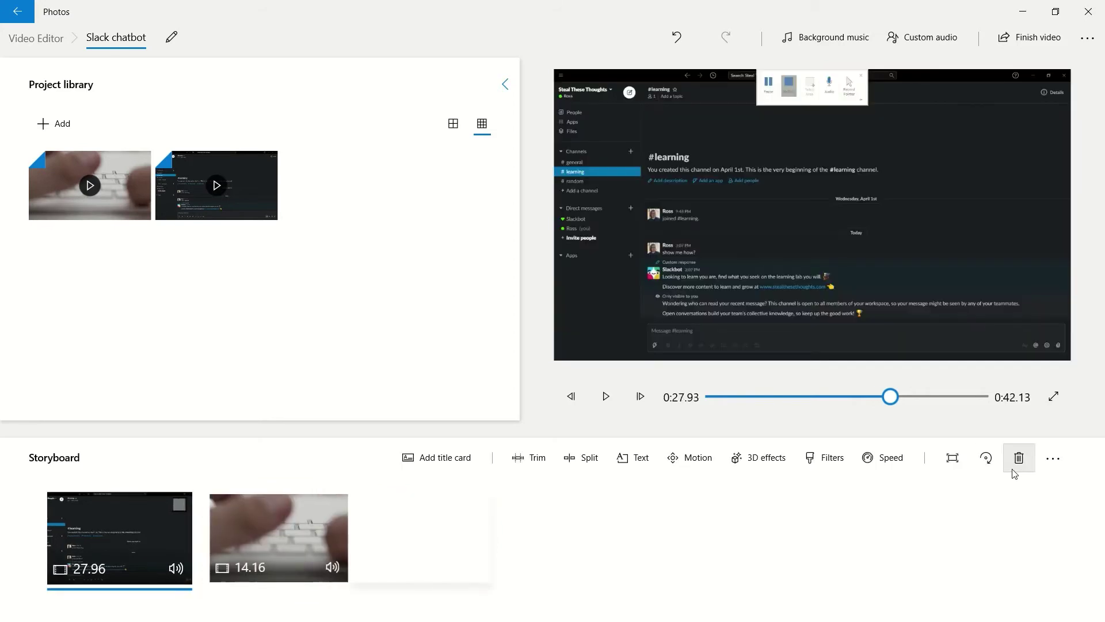
click(339, 524)
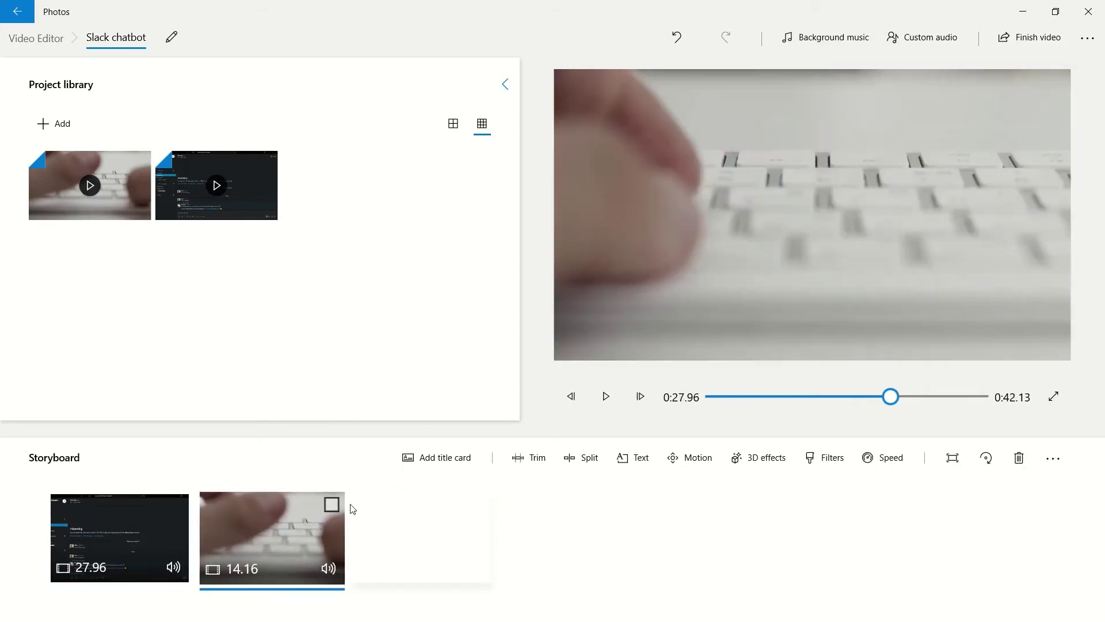
click(517, 464)
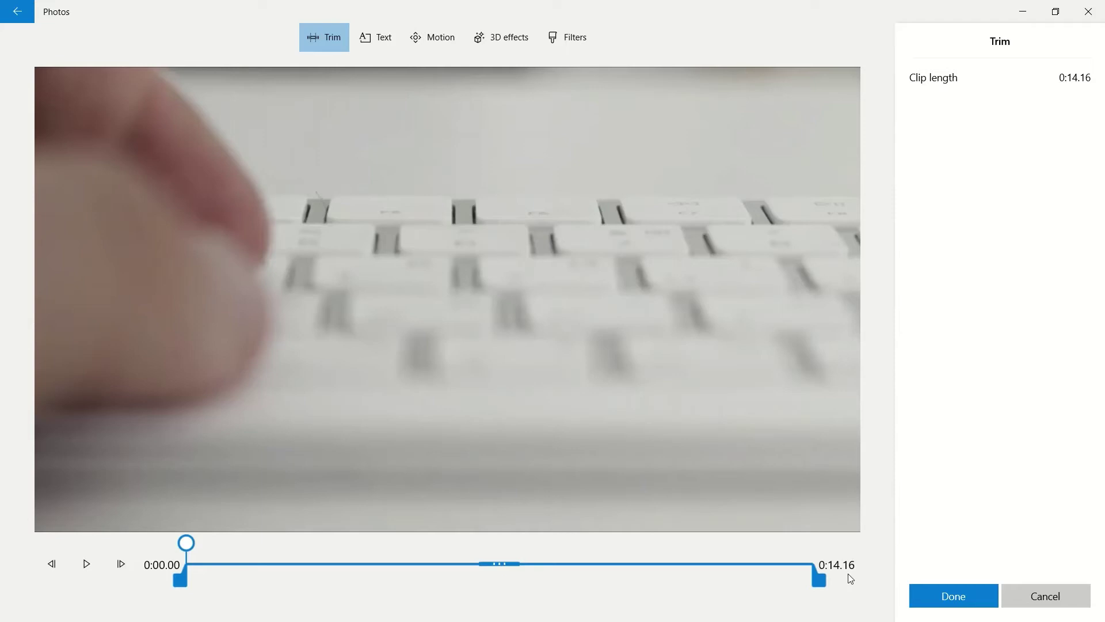
drag(824, 583, 674, 578)
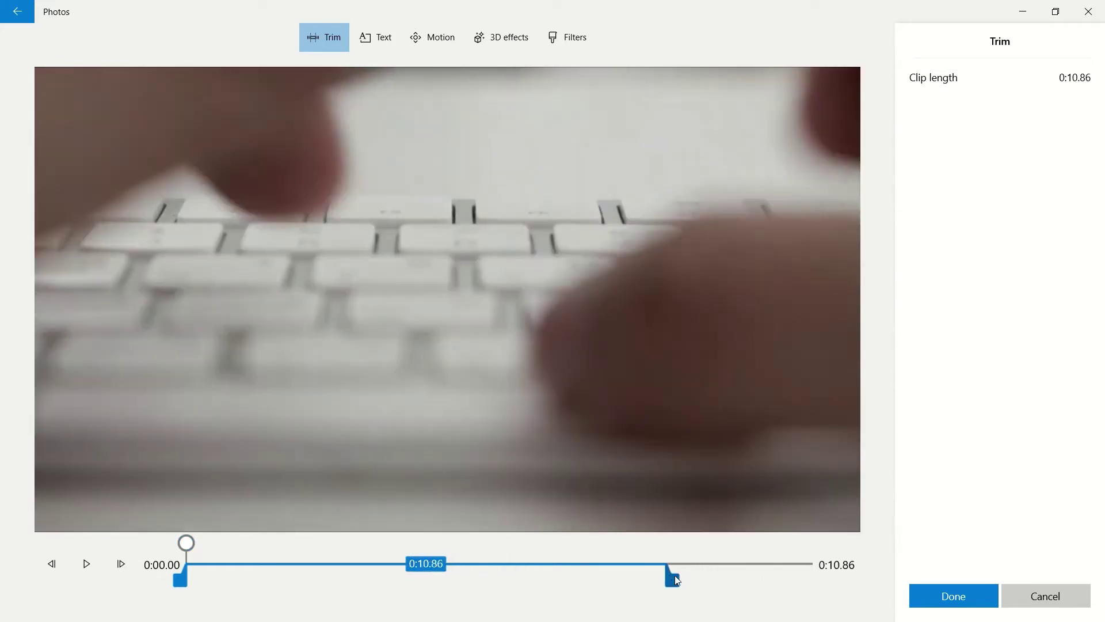
click(938, 590)
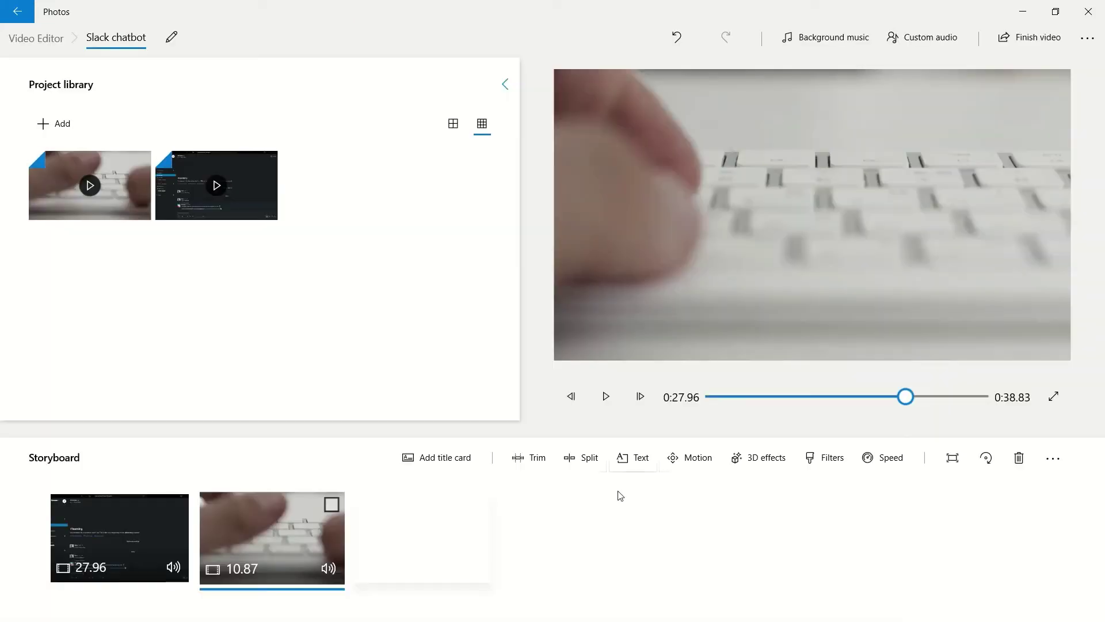
Step: Split the Slack clip at 0:08.86 into 8.87-second and 19.1-second parts
click(137, 561)
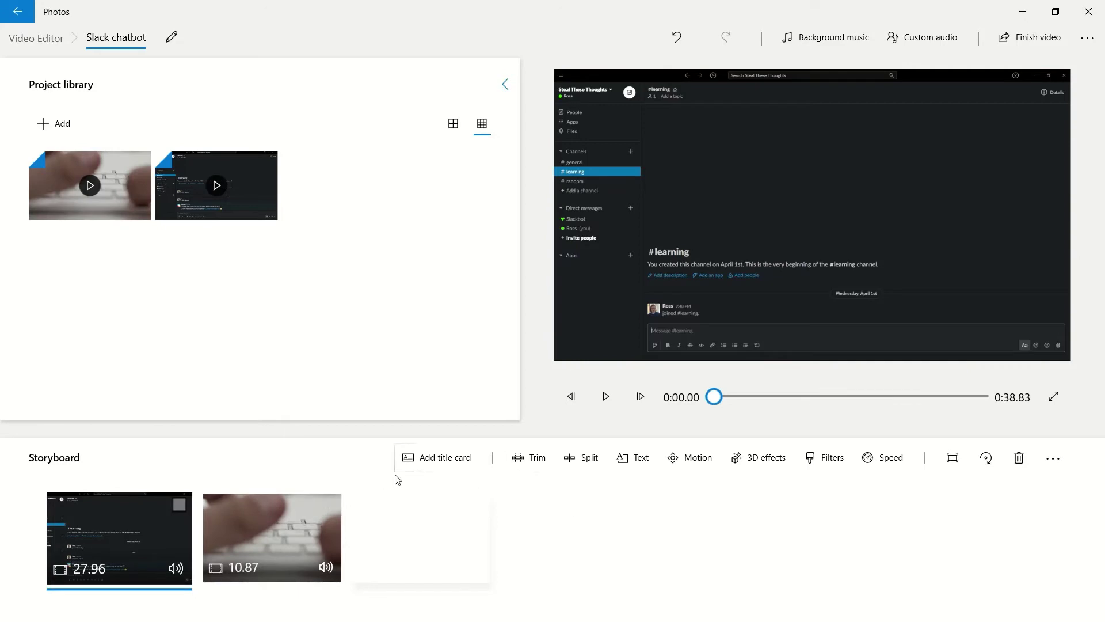
click(610, 398)
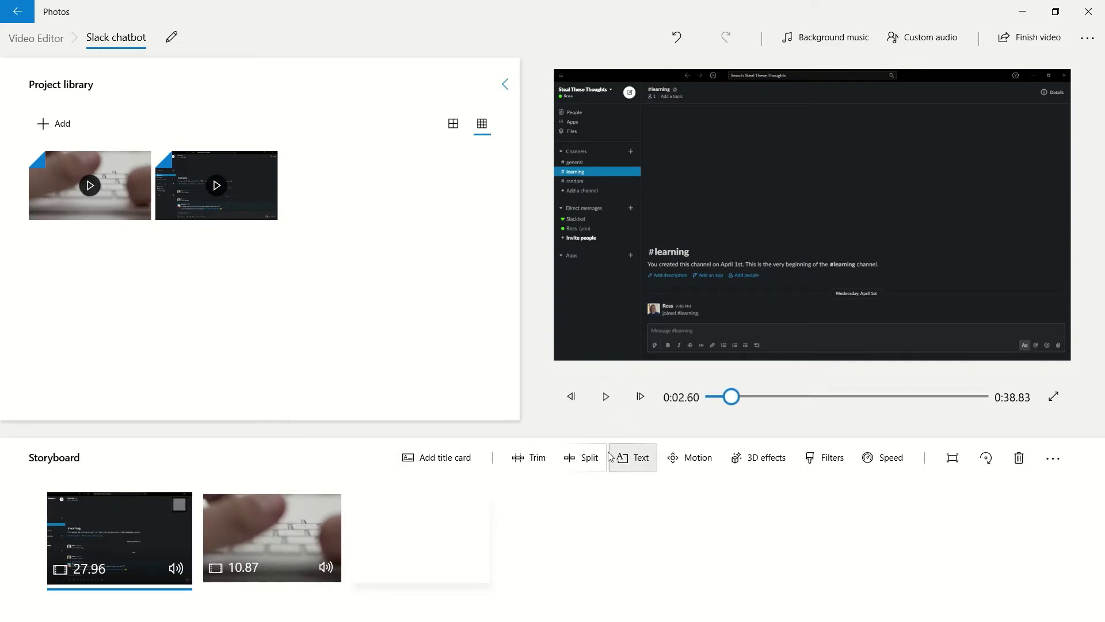
click(592, 459)
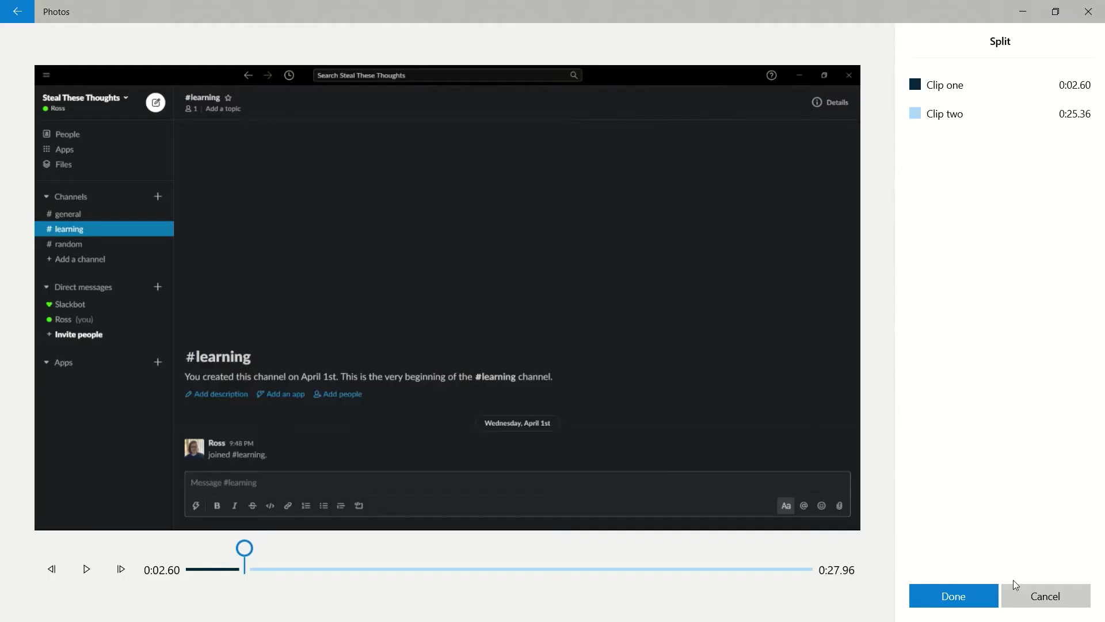
drag(245, 548, 392, 551)
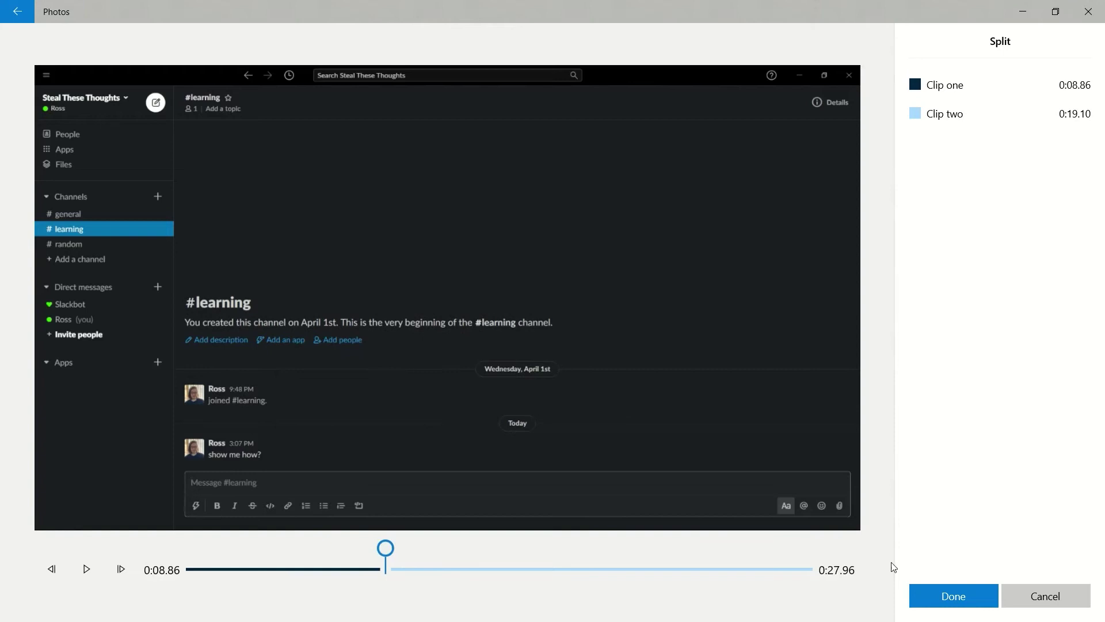
click(928, 591)
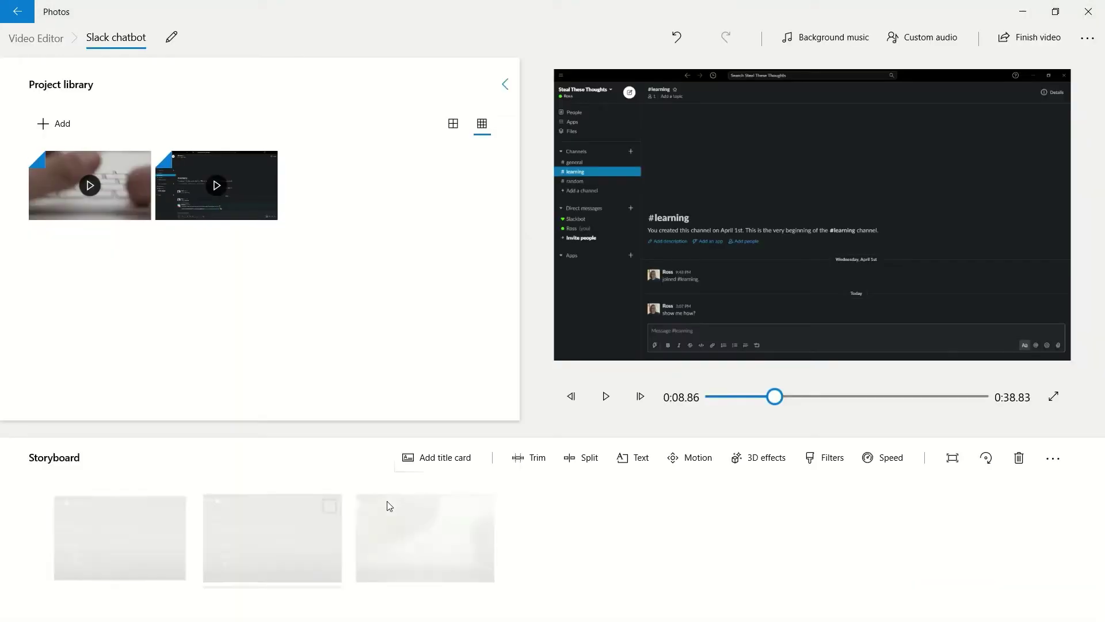
click(230, 533)
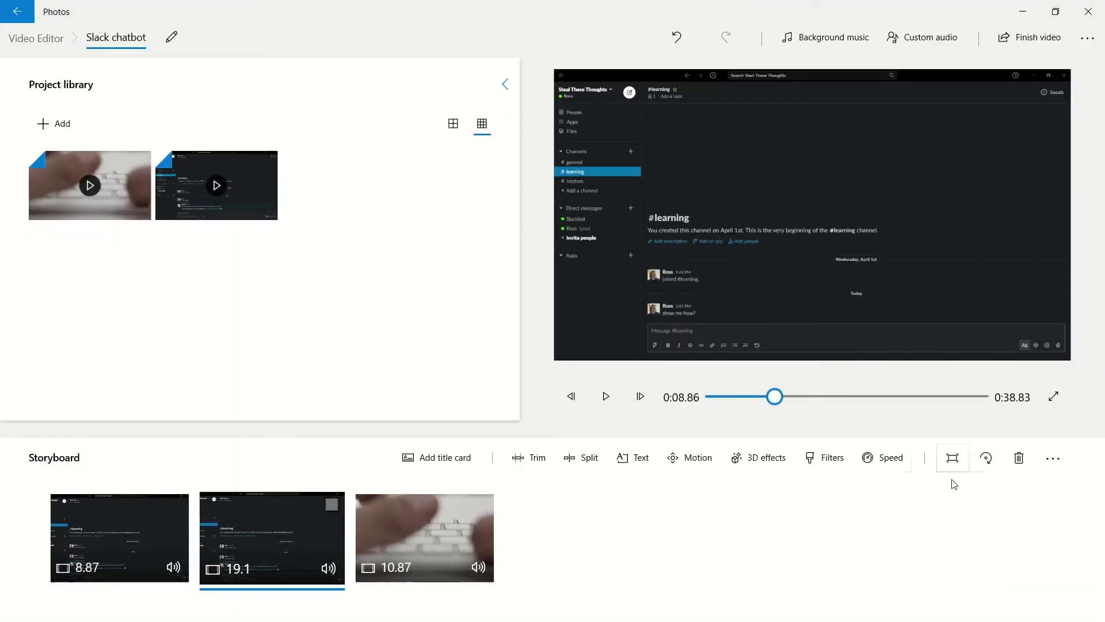
click(649, 467)
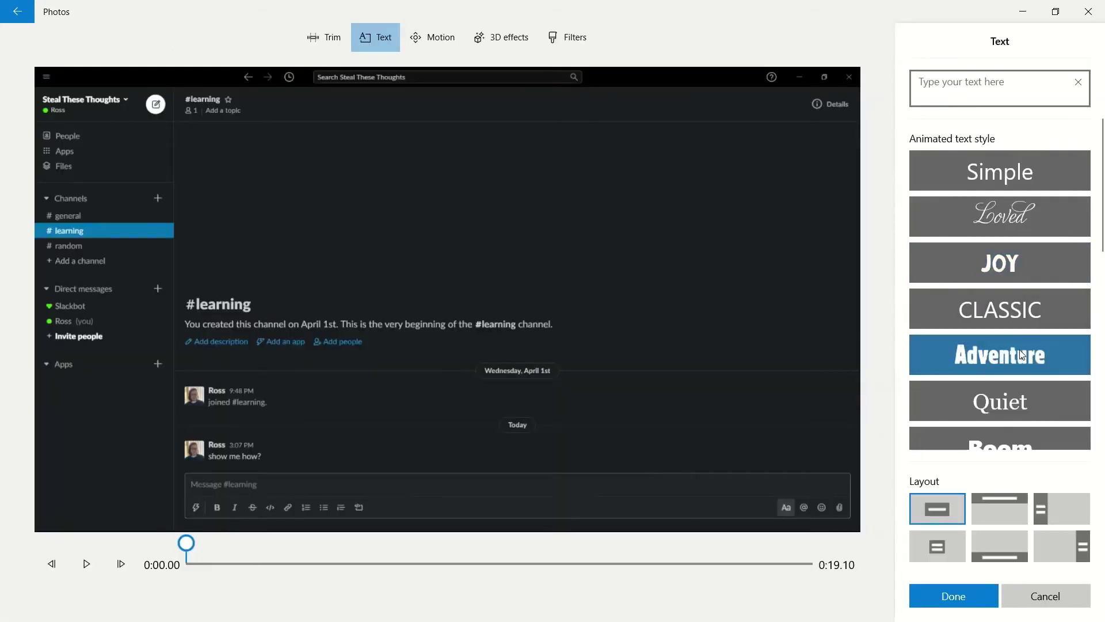
click(983, 89)
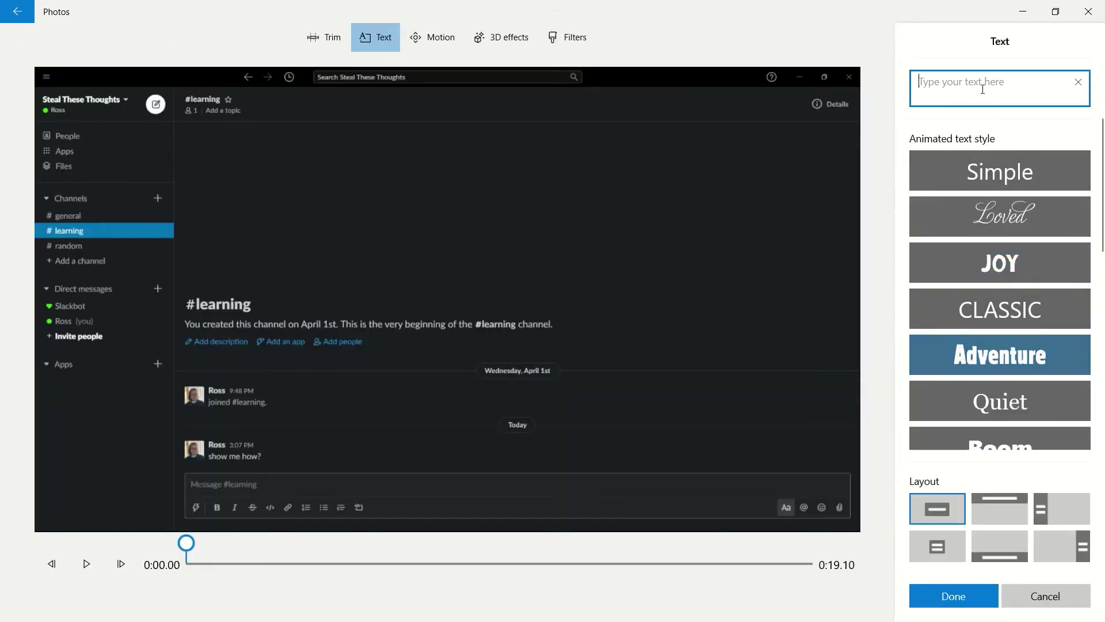
text(tes)
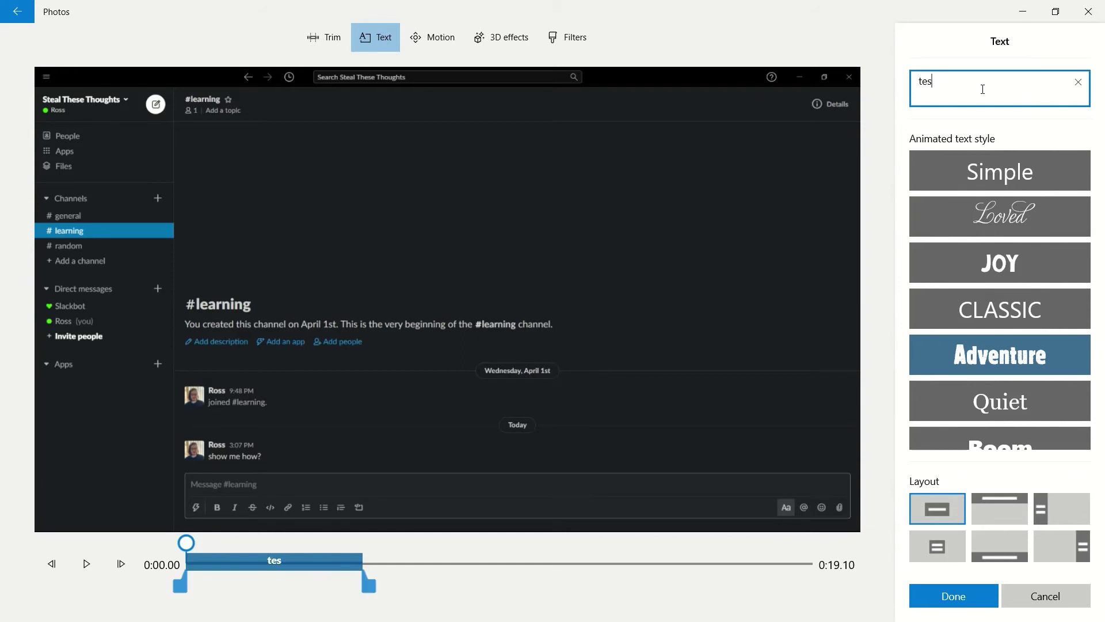
text(t)
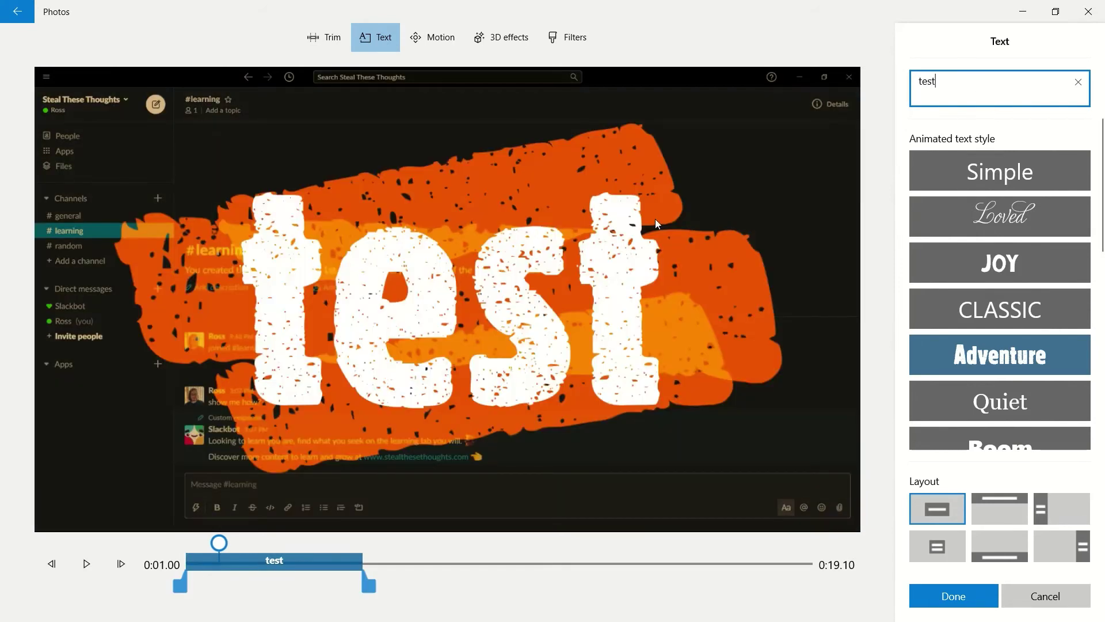
click(1064, 586)
click(502, 347)
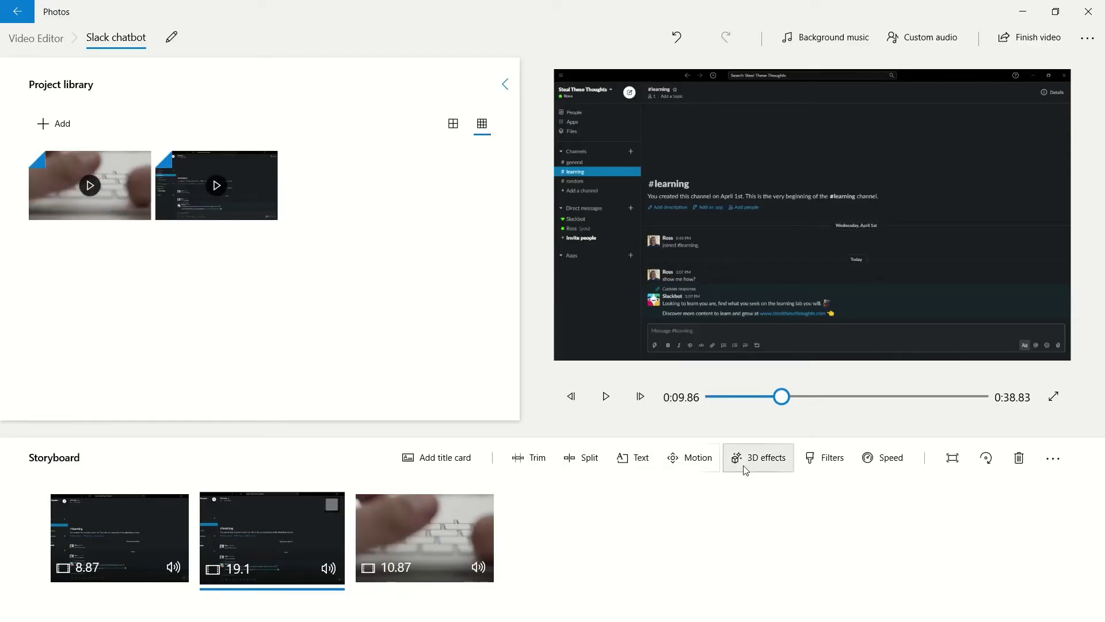
click(712, 459)
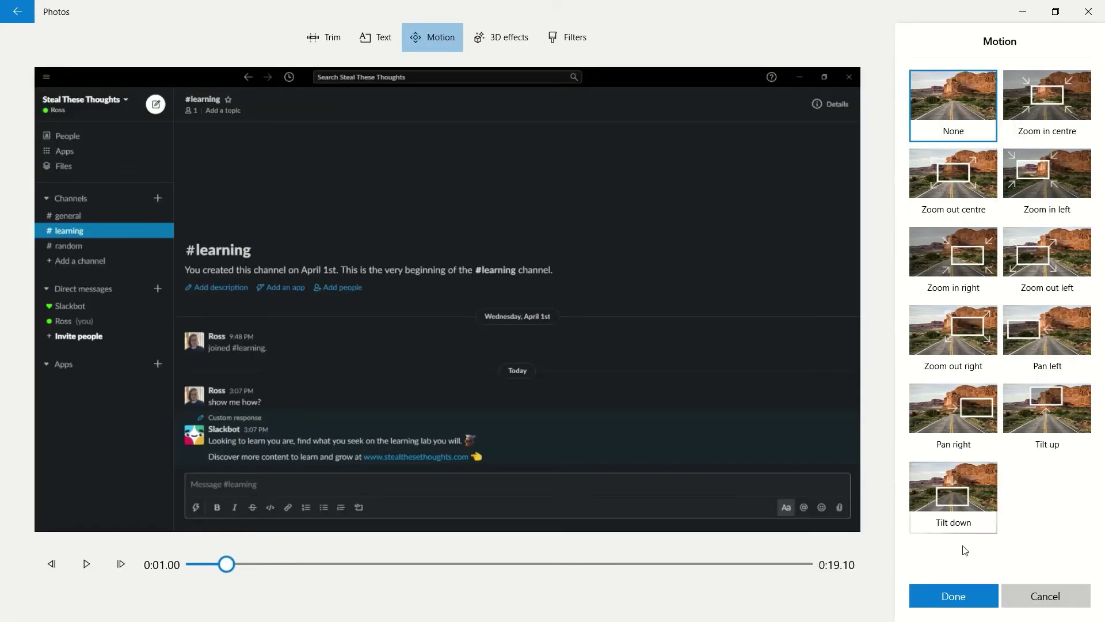
click(953, 588)
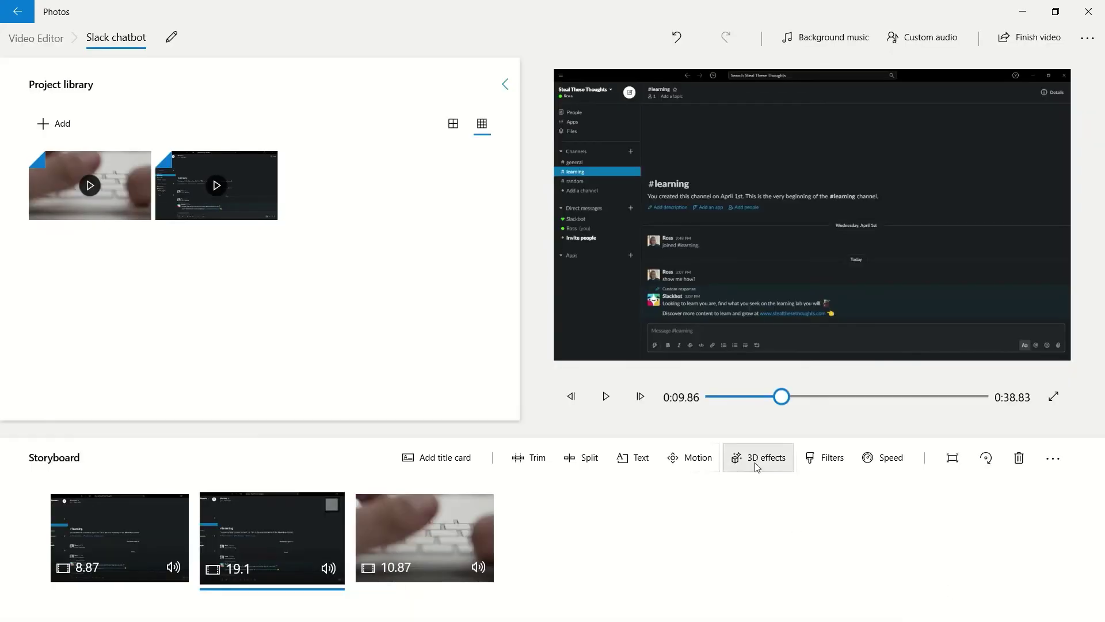
Step: Add the Explosion 3D effect to the 19.1-second Slack clip and preview it
click(754, 462)
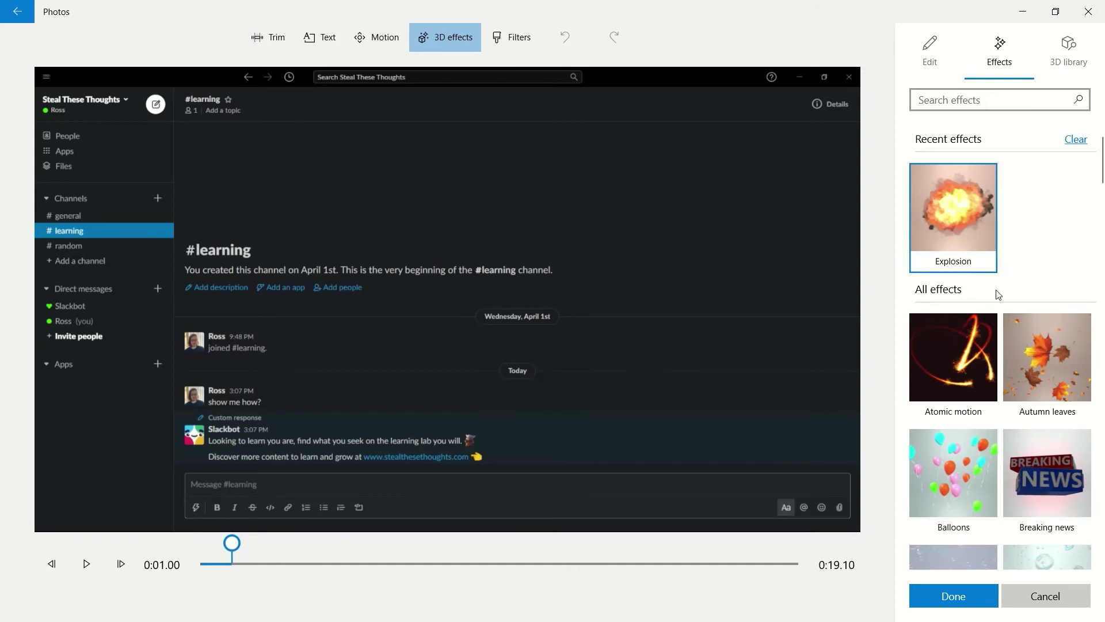
scroll(1020, 392, down, 3)
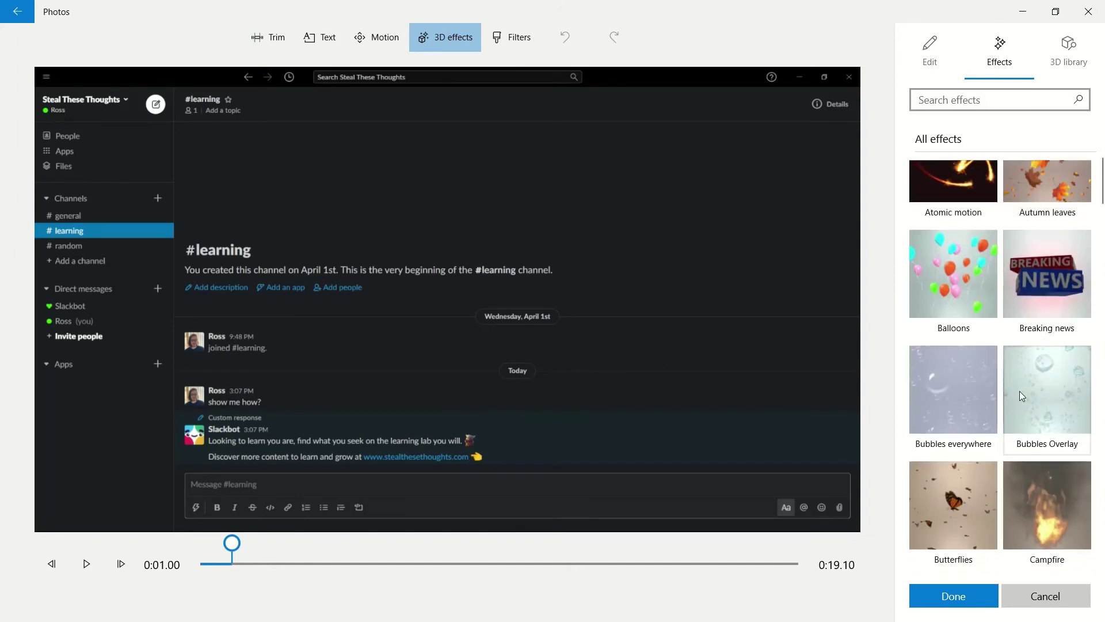
scroll(1020, 390, down, 3)
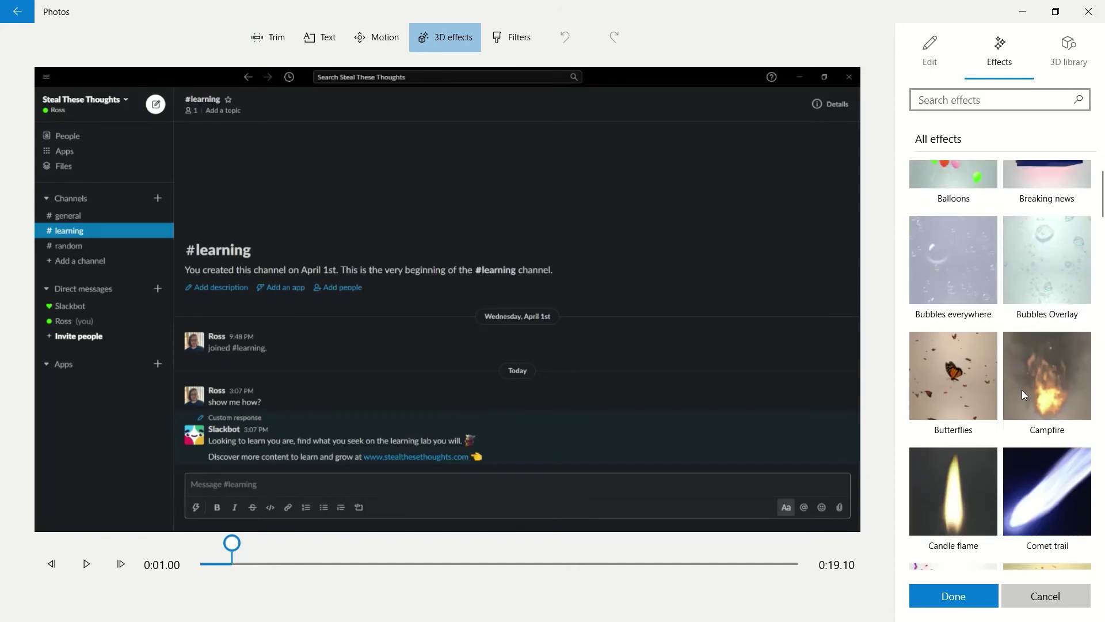
scroll(1021, 390, up, 5)
click(950, 235)
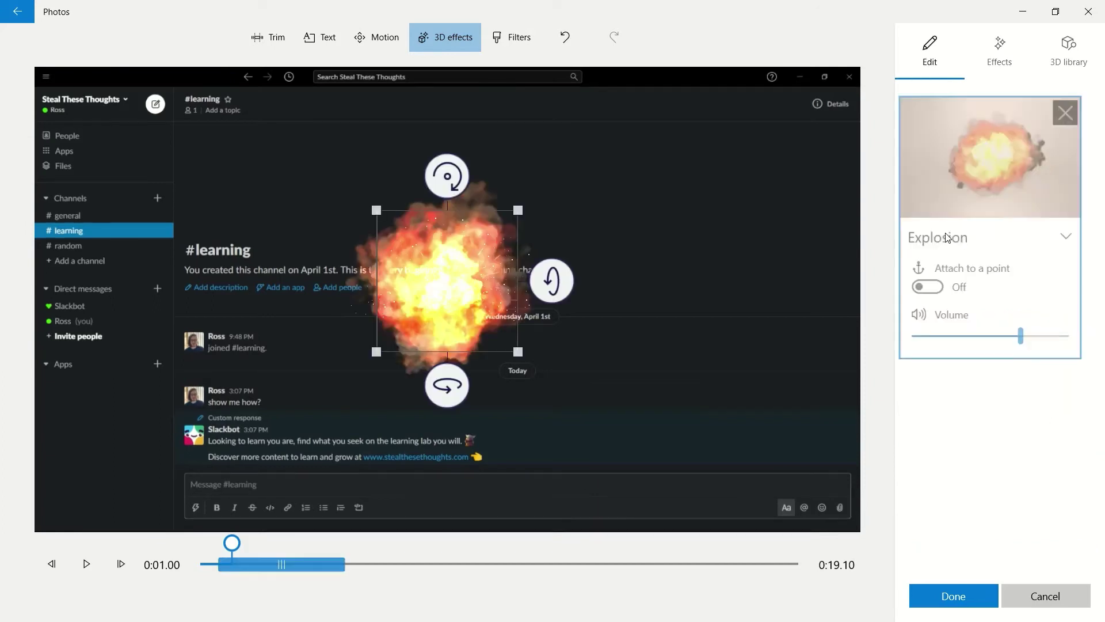
click(86, 564)
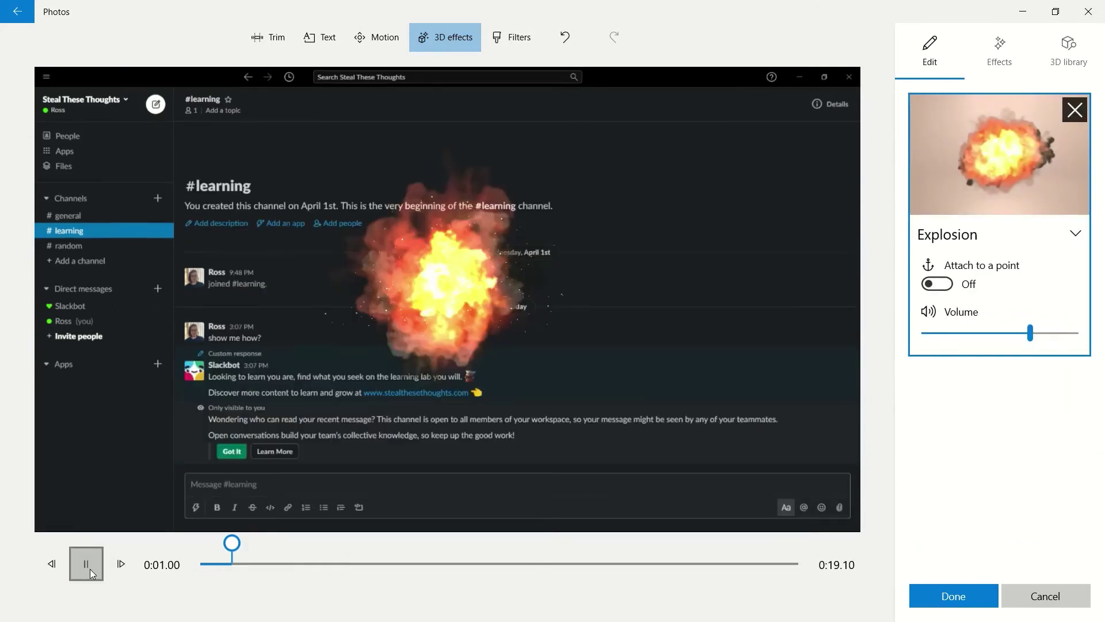
click(86, 564)
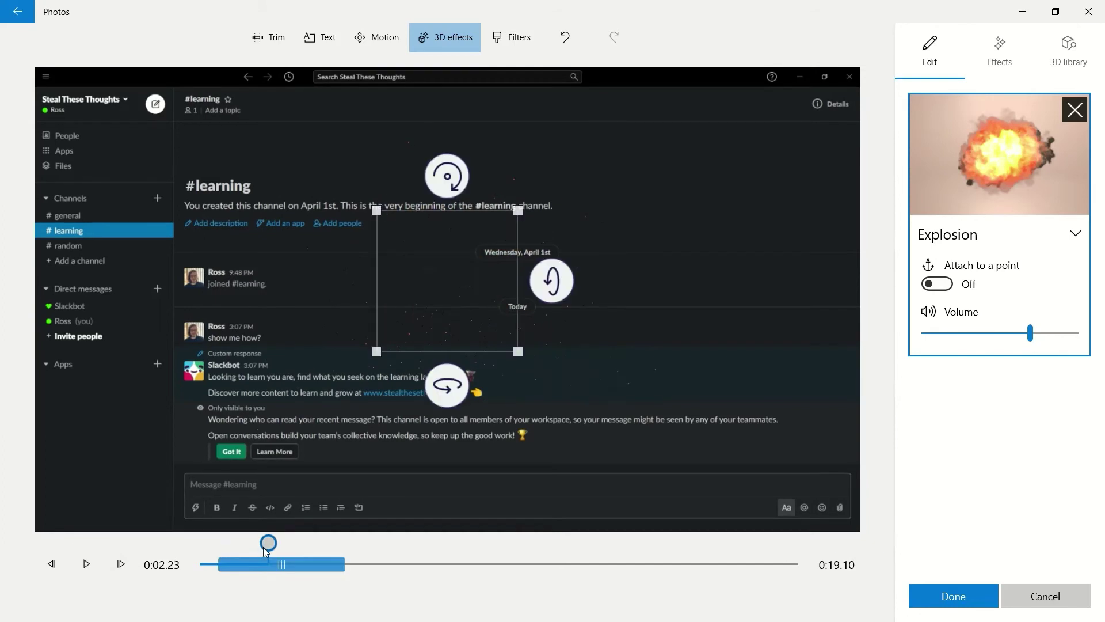
drag(265, 546, 201, 544)
click(94, 564)
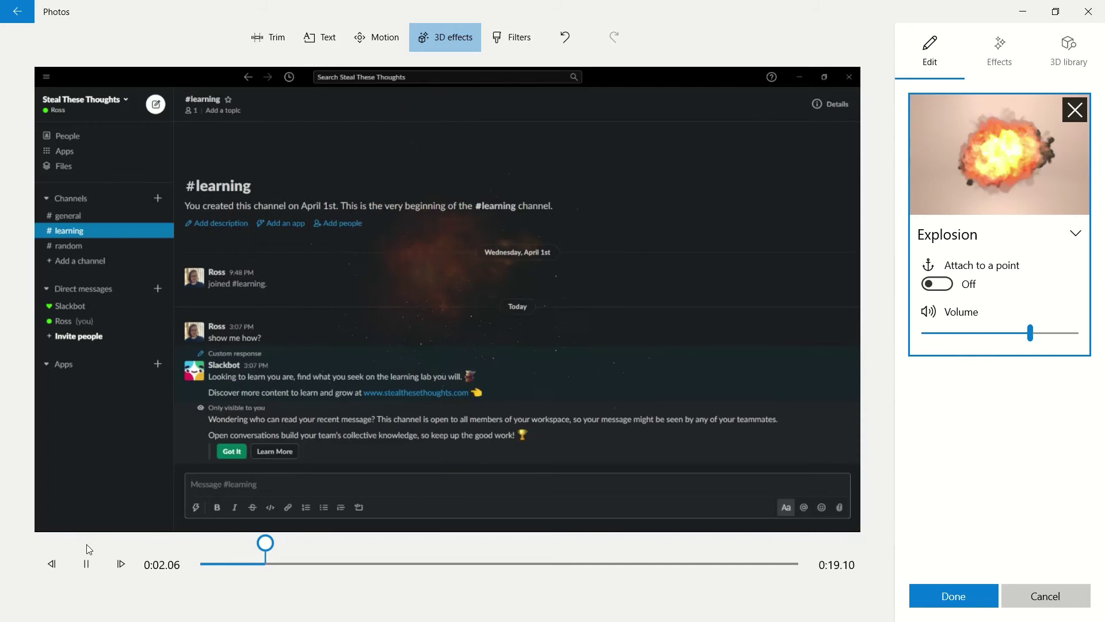
click(87, 564)
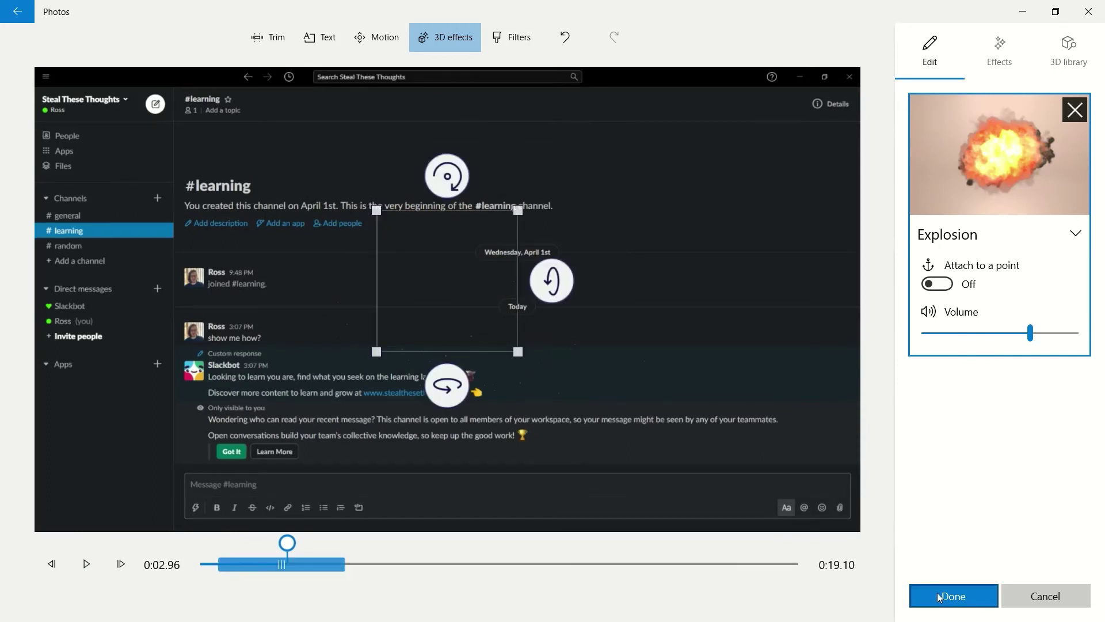
Step: Lower the explosion volume to about 33 and attach it to a point in the clip
drag(1030, 333, 972, 333)
click(942, 285)
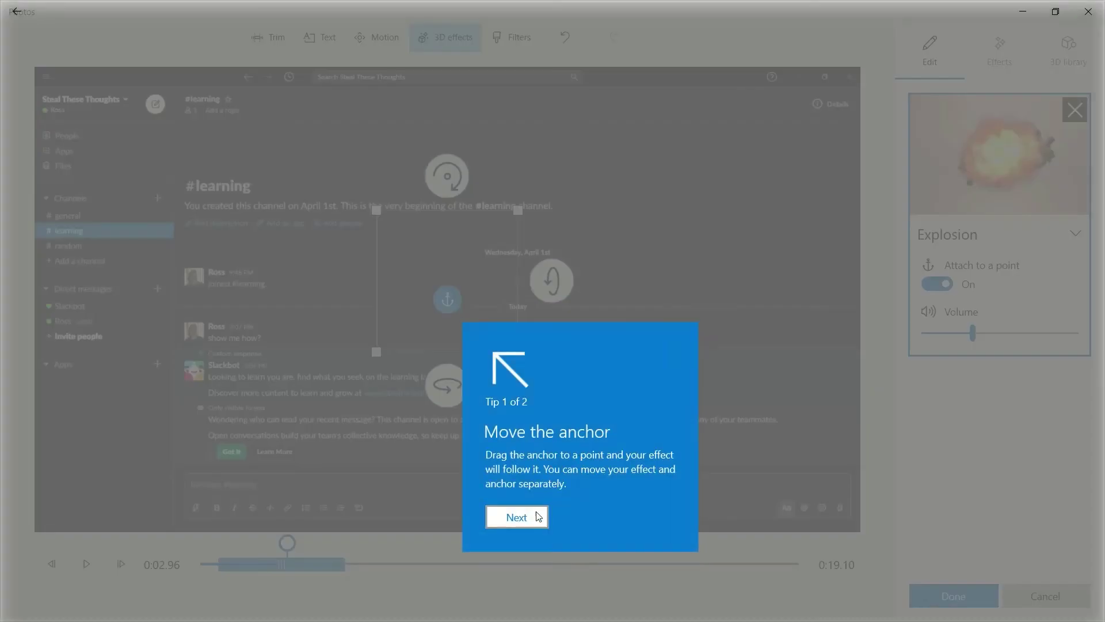
click(535, 517)
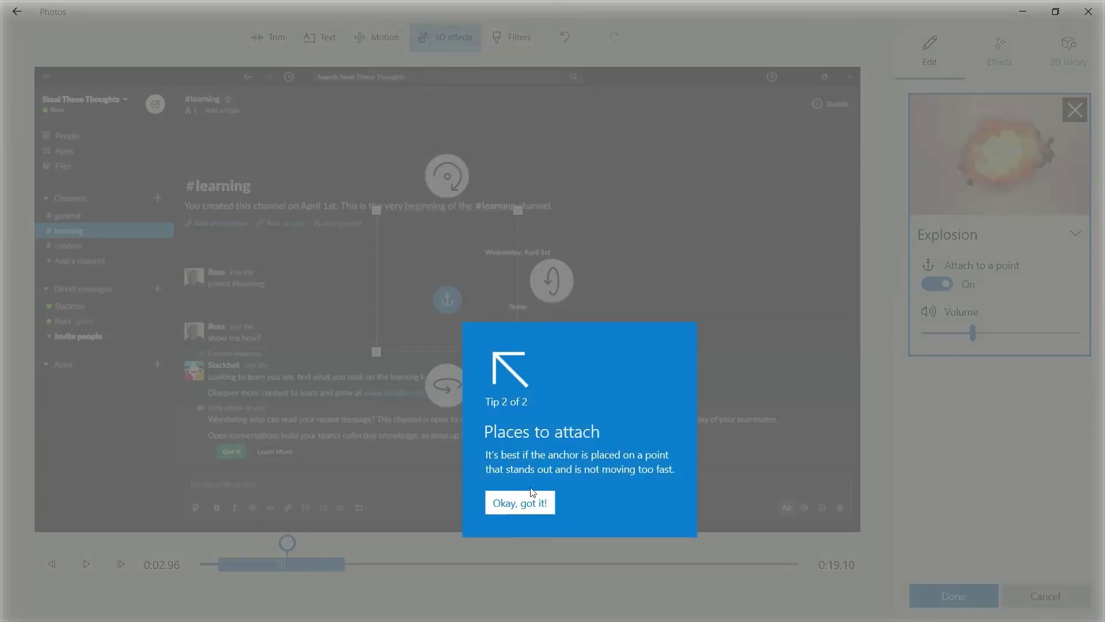
click(526, 499)
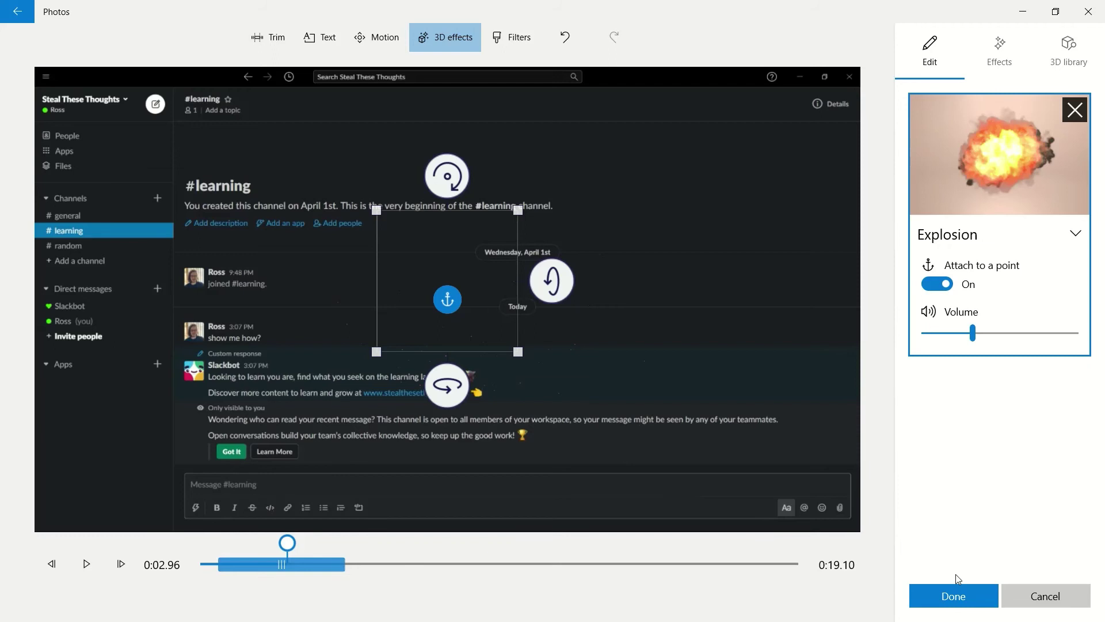
click(960, 594)
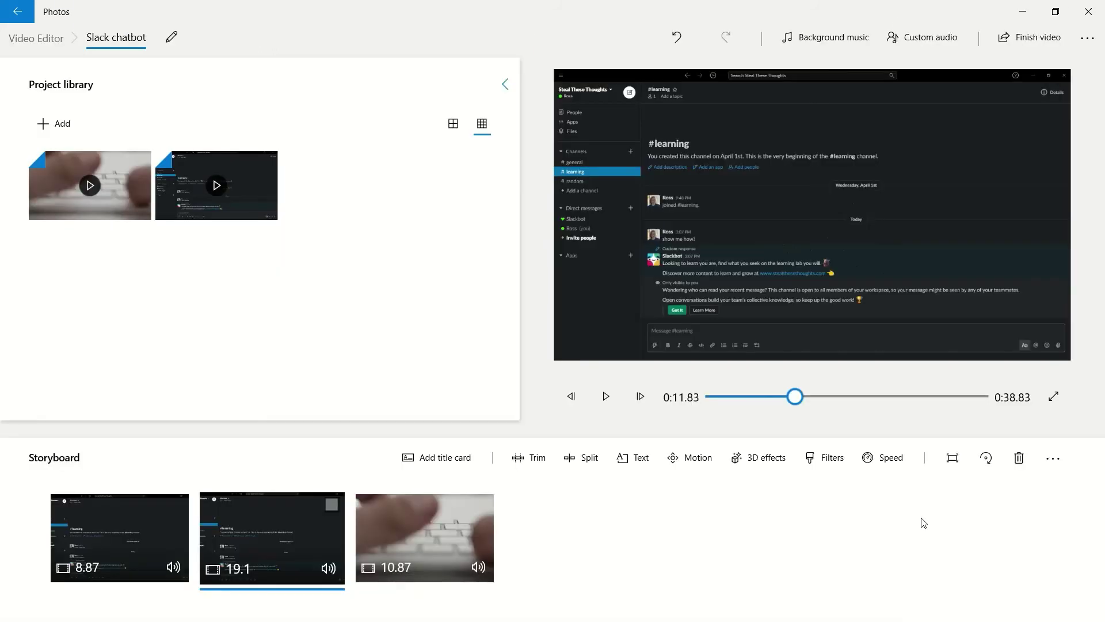
Step: Apply the Sepia filter to the 10.87-second keyboard clip
click(455, 534)
click(825, 458)
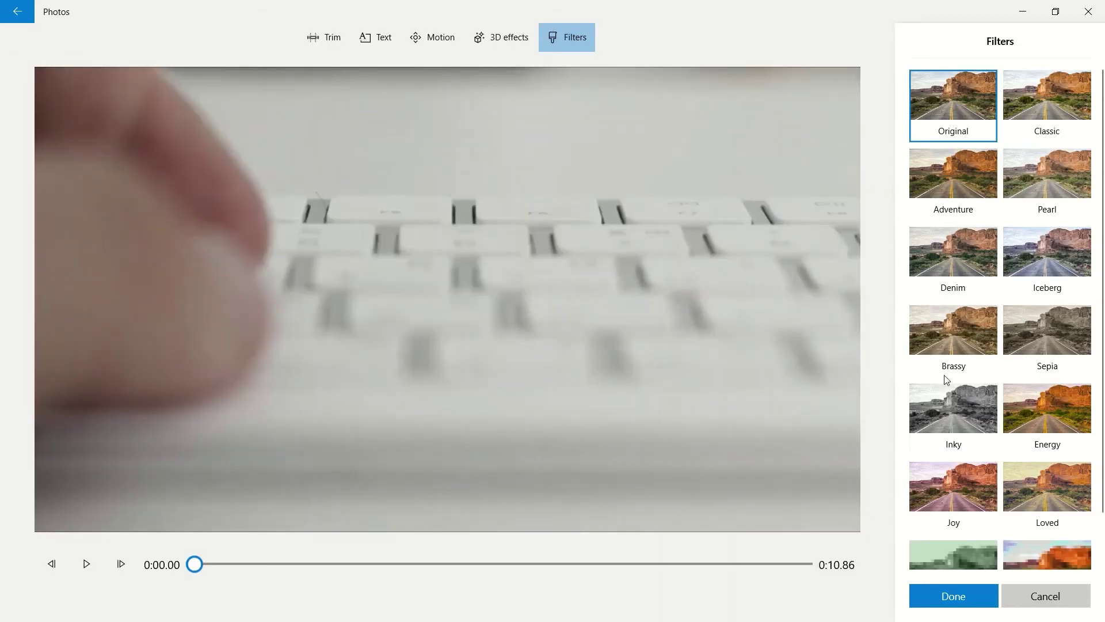
click(1036, 358)
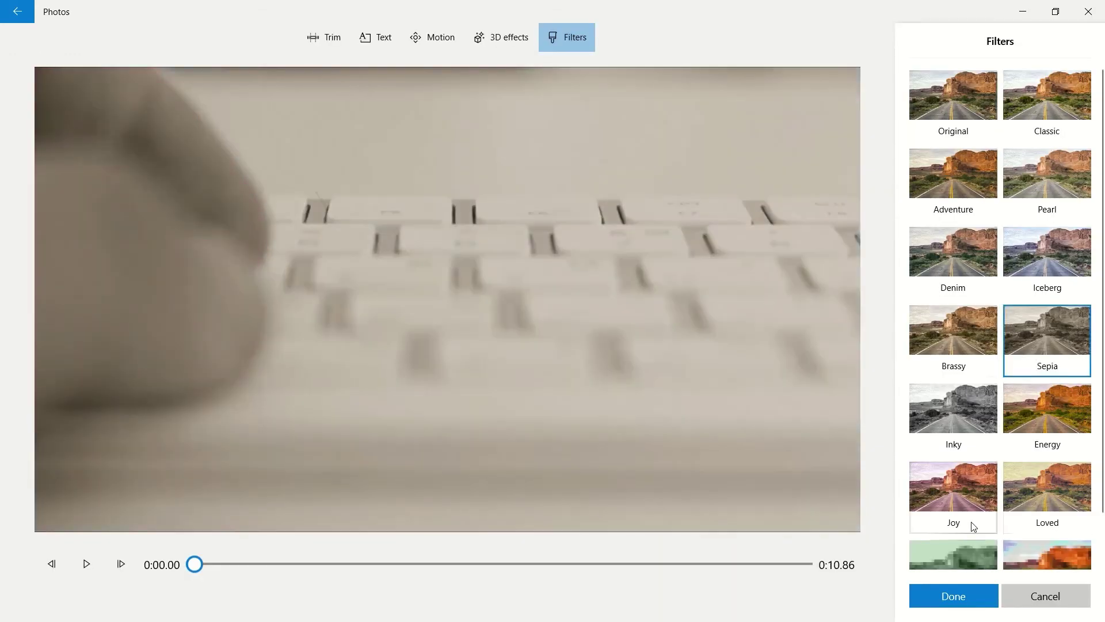
click(963, 593)
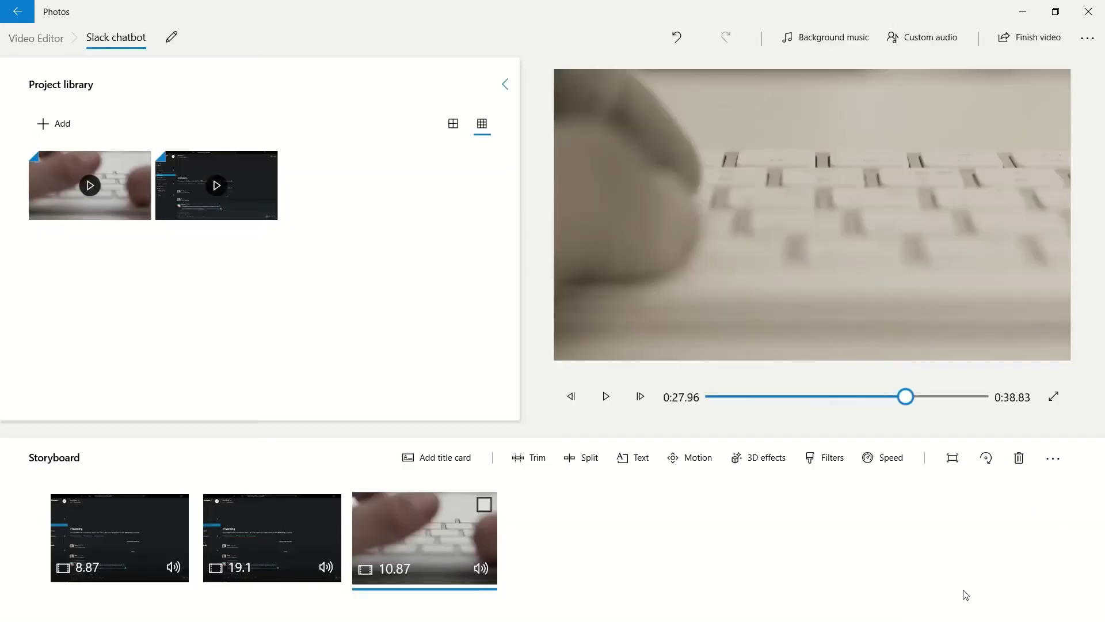
Step: Review the keyboard clip's speed and black-bar options without changing them
click(876, 458)
click(930, 585)
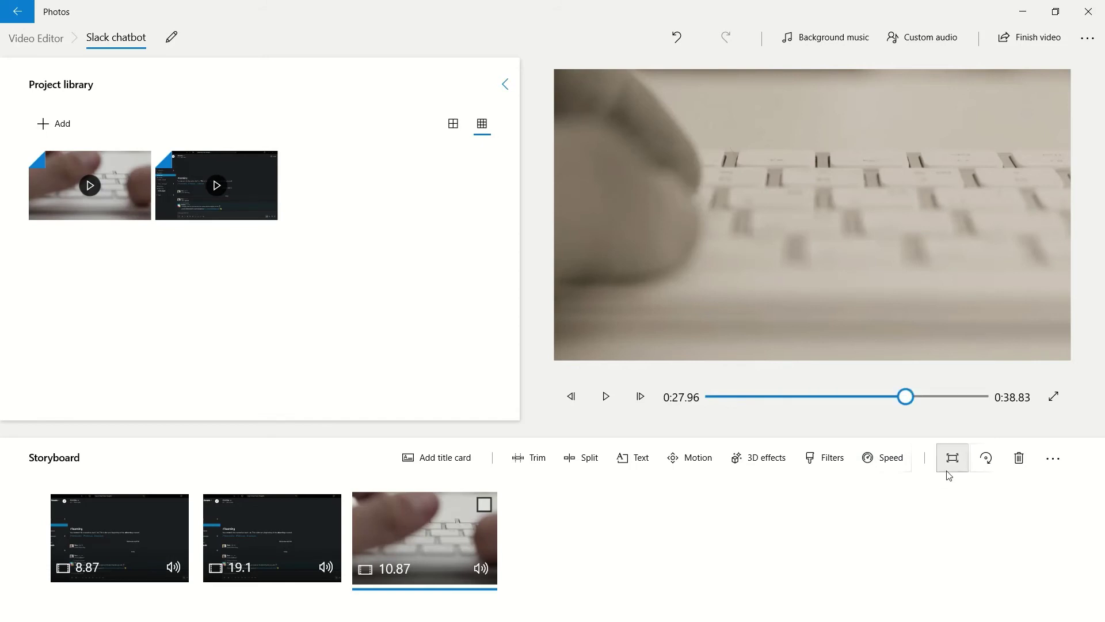
click(952, 457)
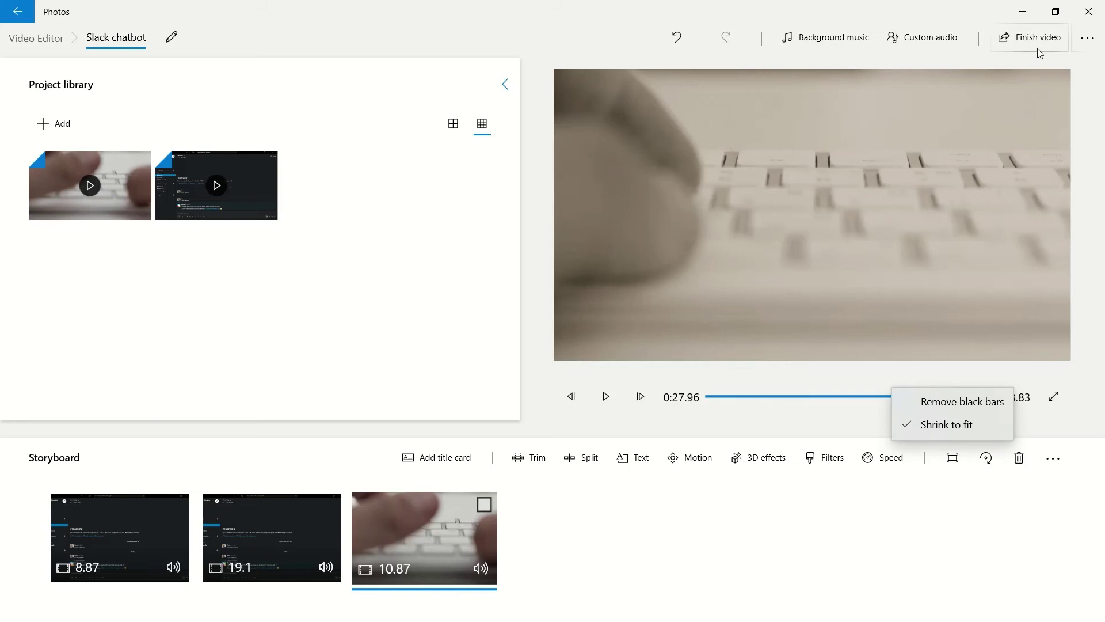
click(841, 40)
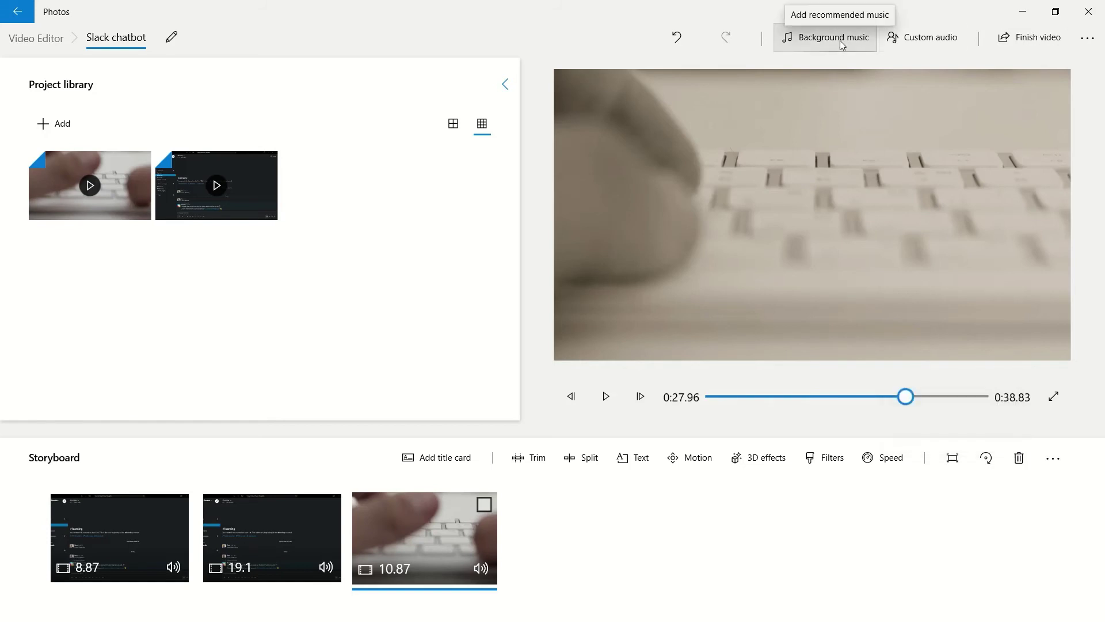
Step: Keep background music at None and leave custom audio without adding a file
click(838, 44)
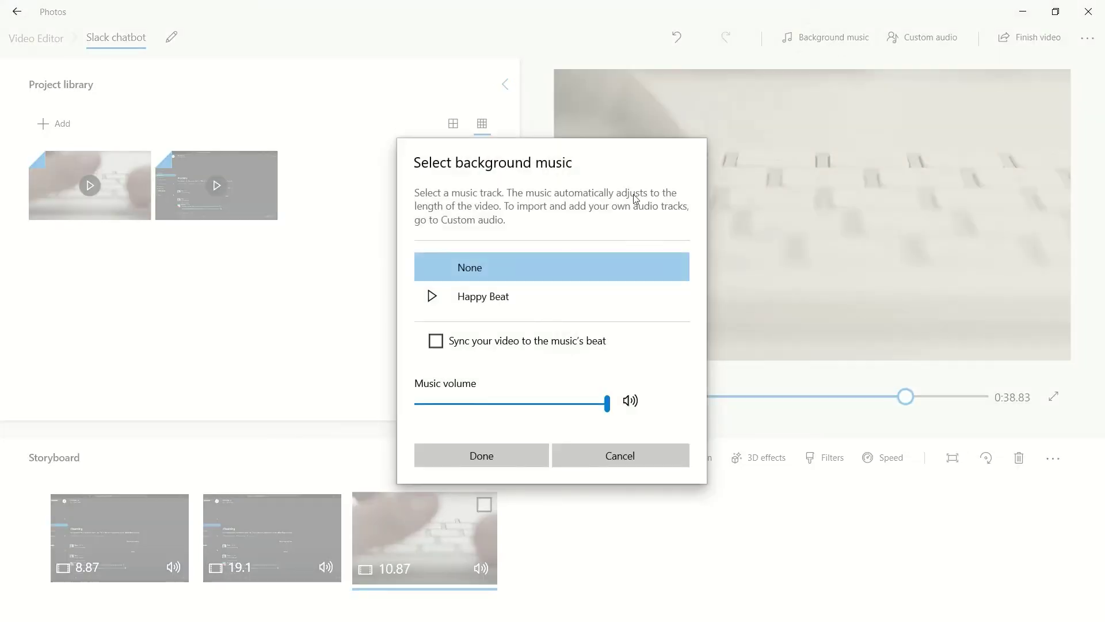
click(517, 455)
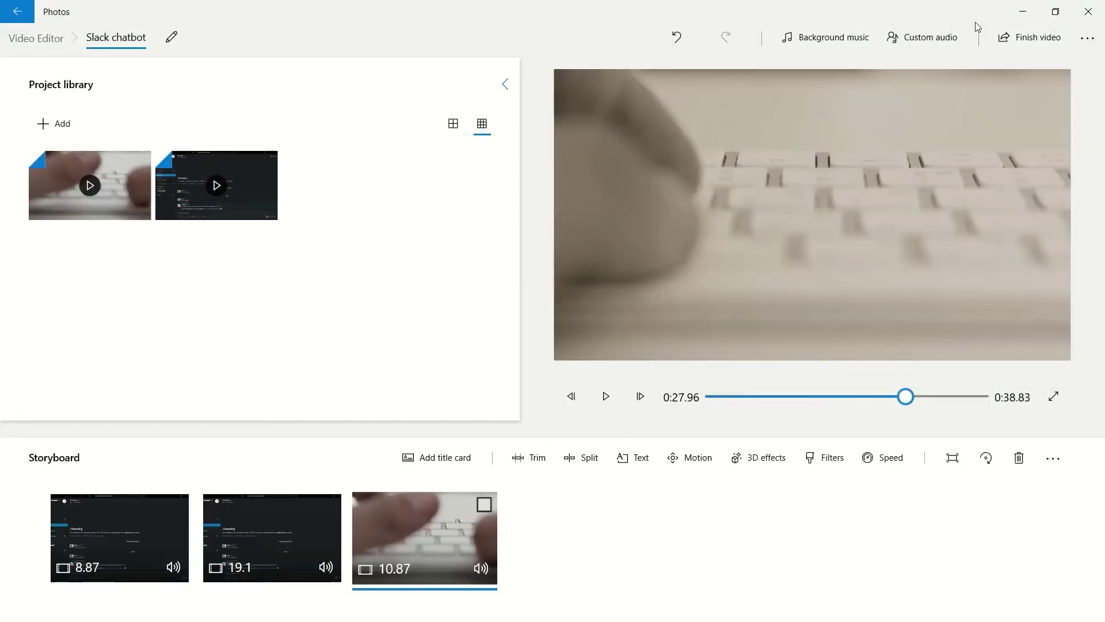
click(956, 39)
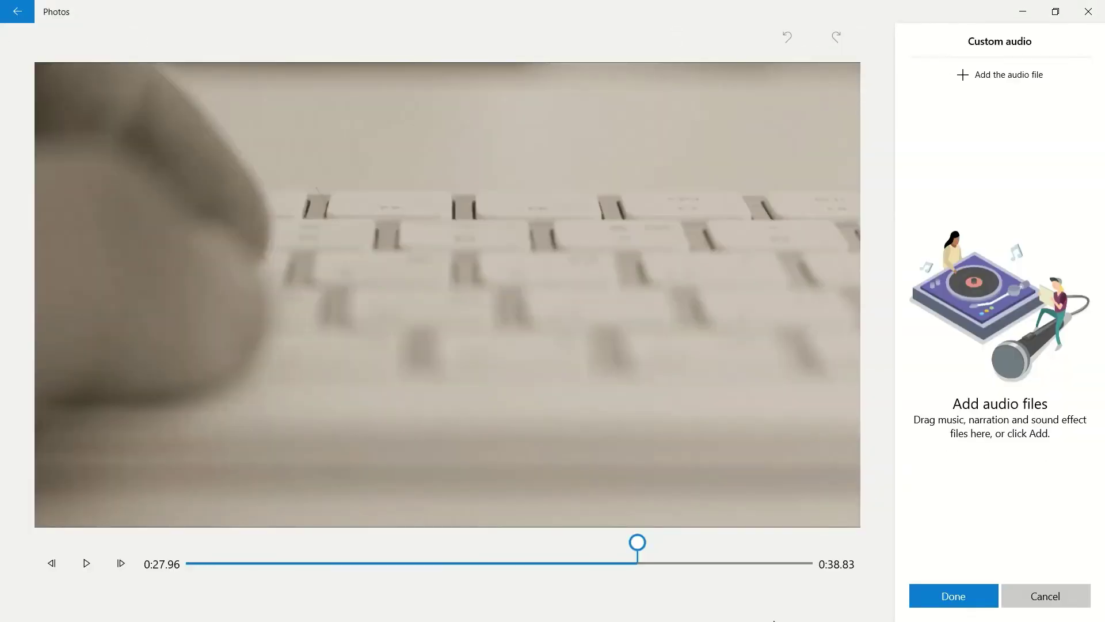
click(1042, 602)
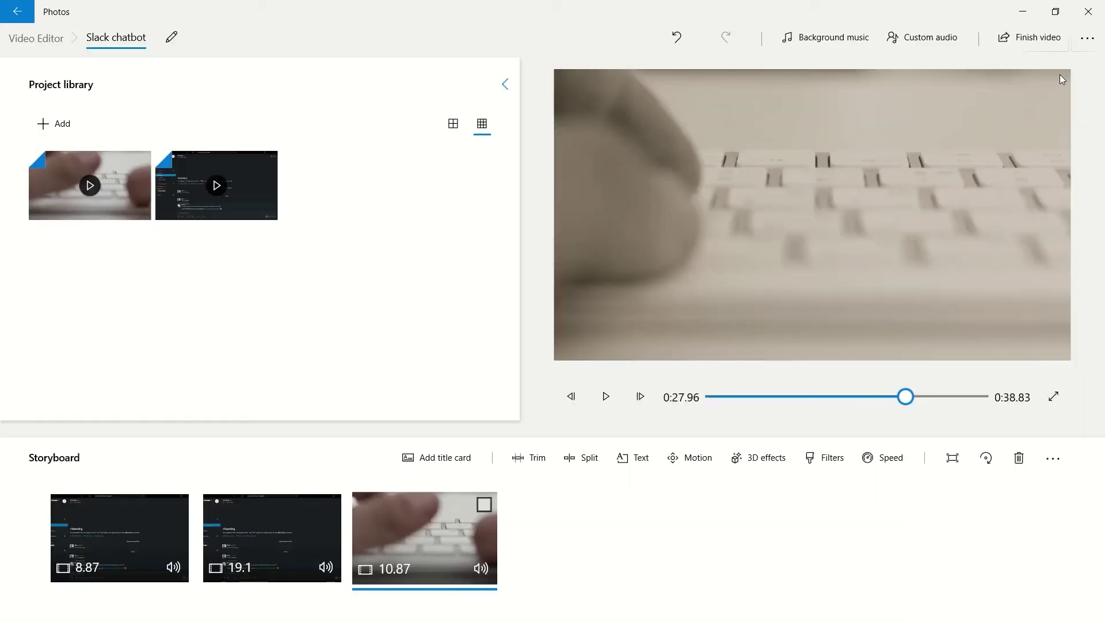
click(1079, 52)
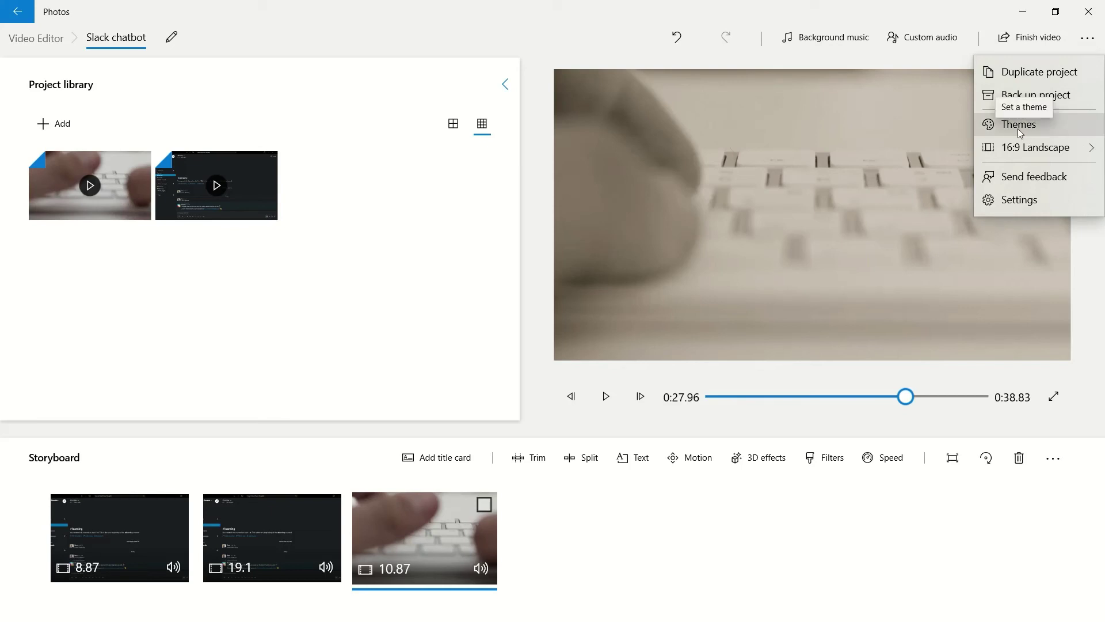
mouse_move(1018, 146)
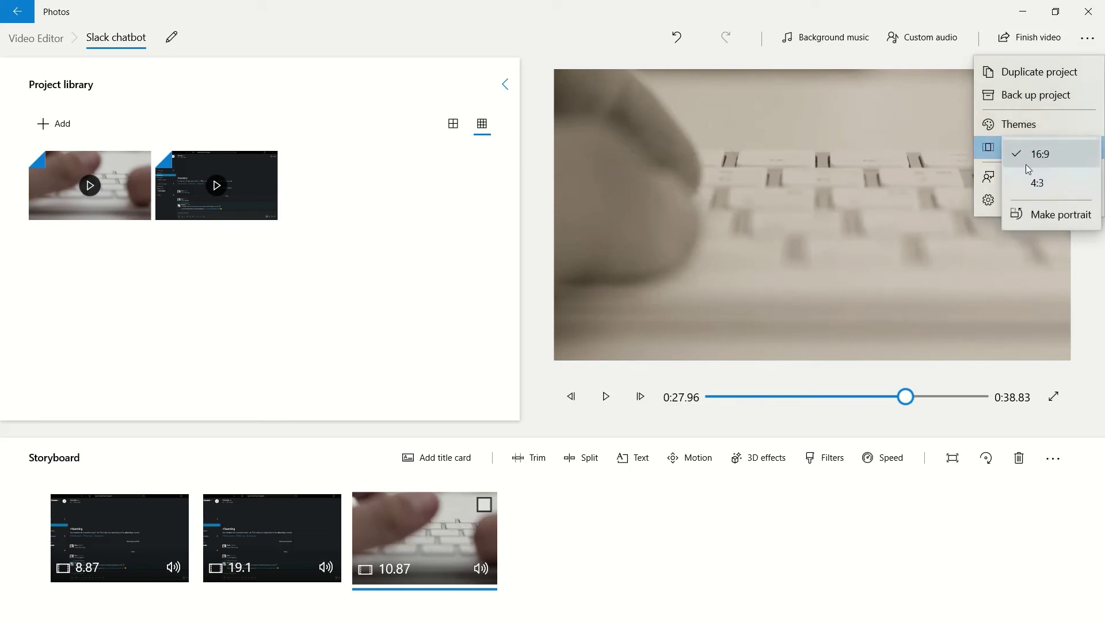
click(1037, 213)
click(1081, 51)
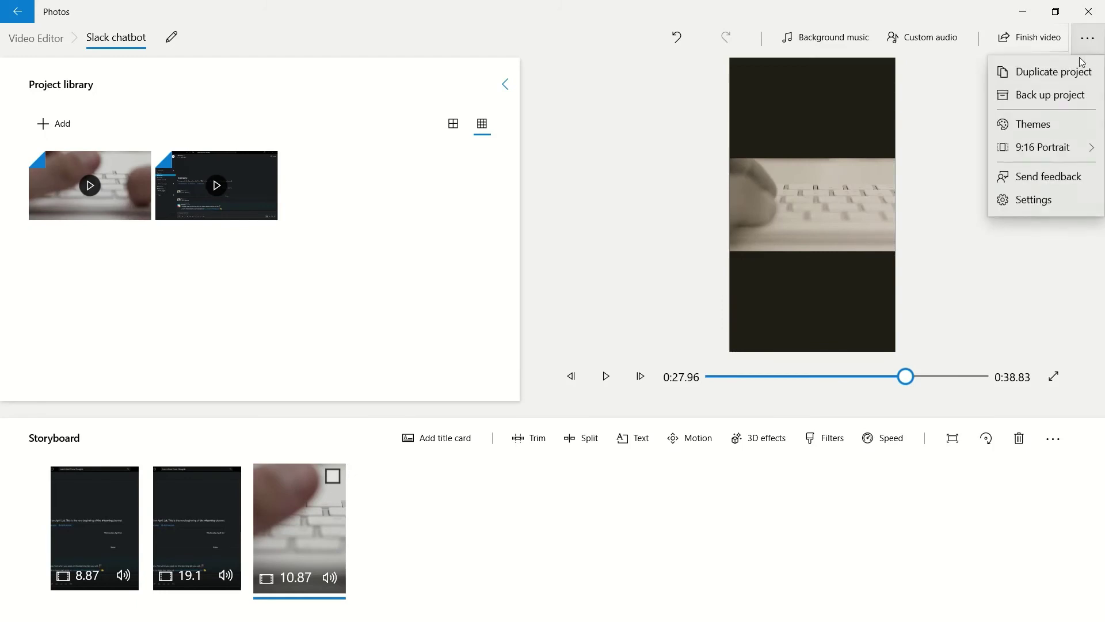
click(1055, 147)
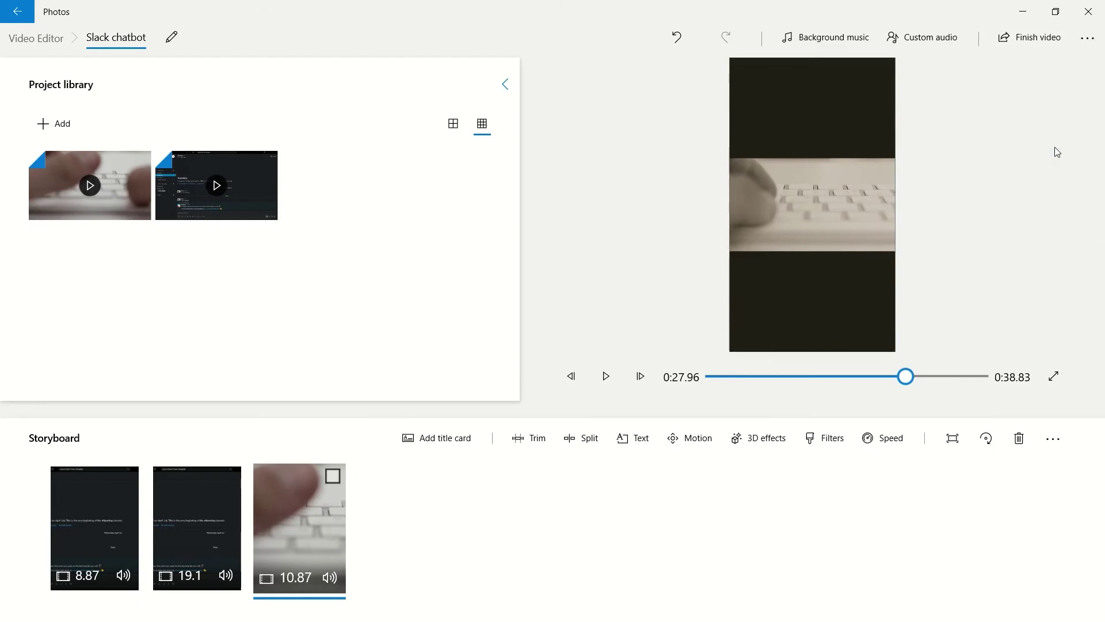
click(1091, 46)
mouse_move(1062, 159)
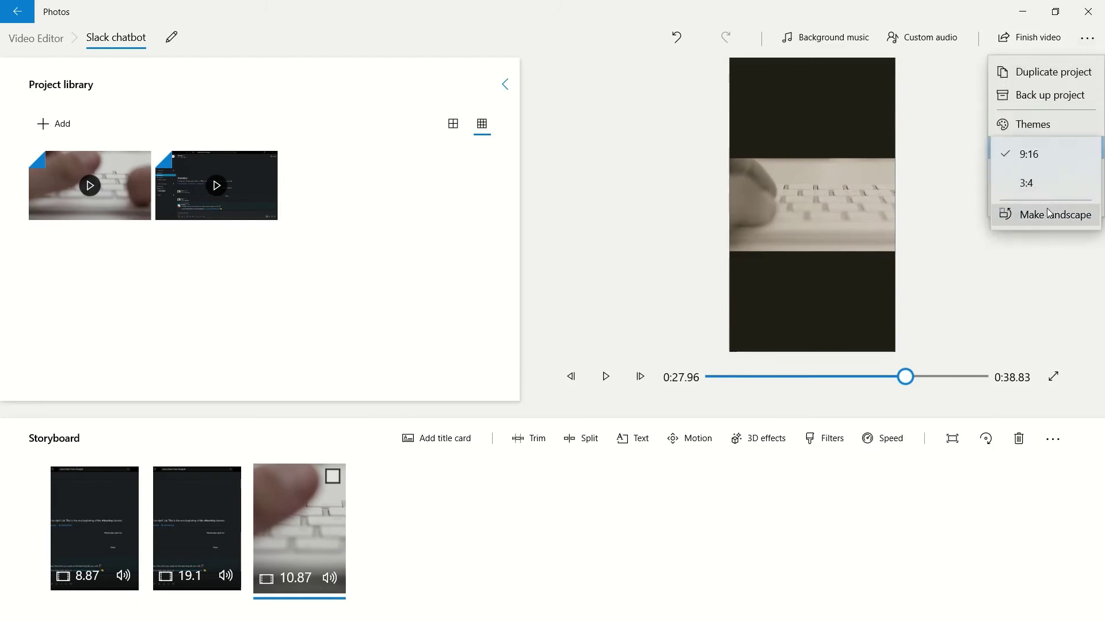
click(1049, 213)
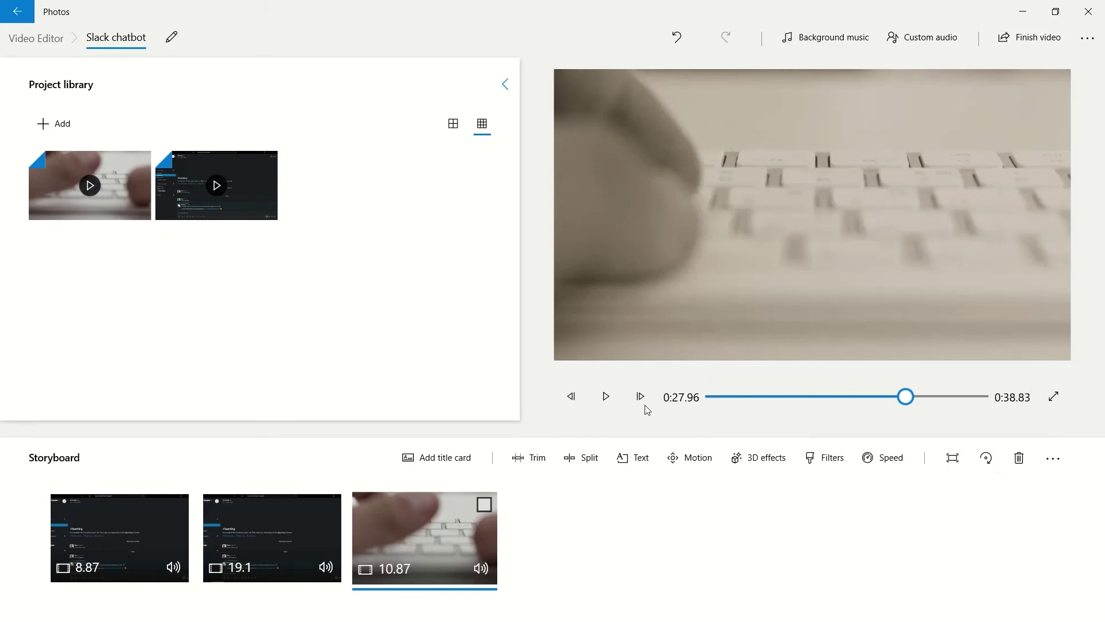